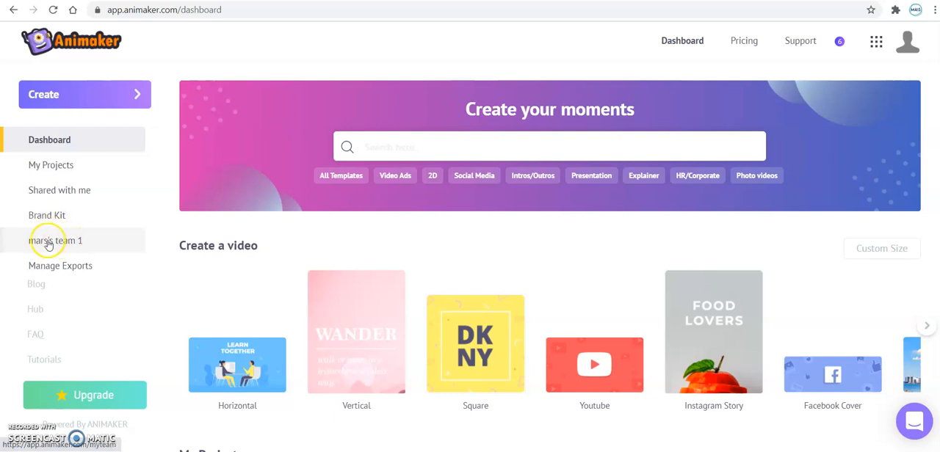
Step: Create a project from the Teacher Video Resume template in the Cartoon Video category
click(52, 247)
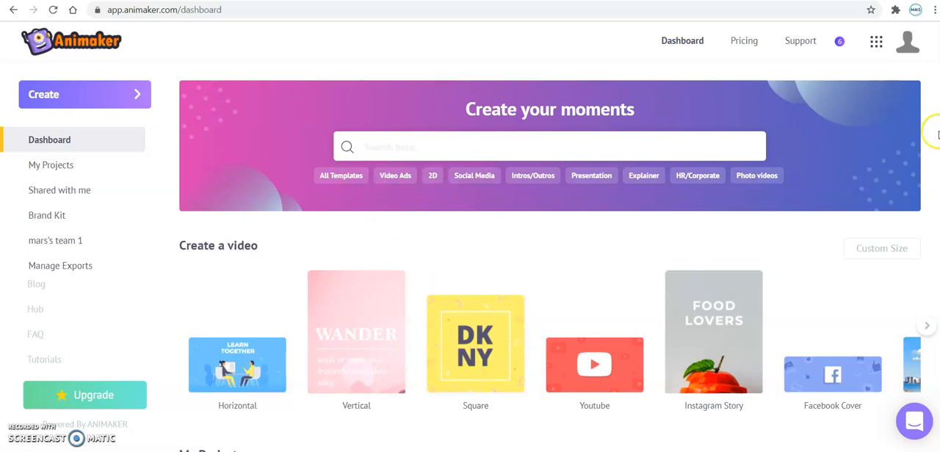
scroll(558, 256, down, 6)
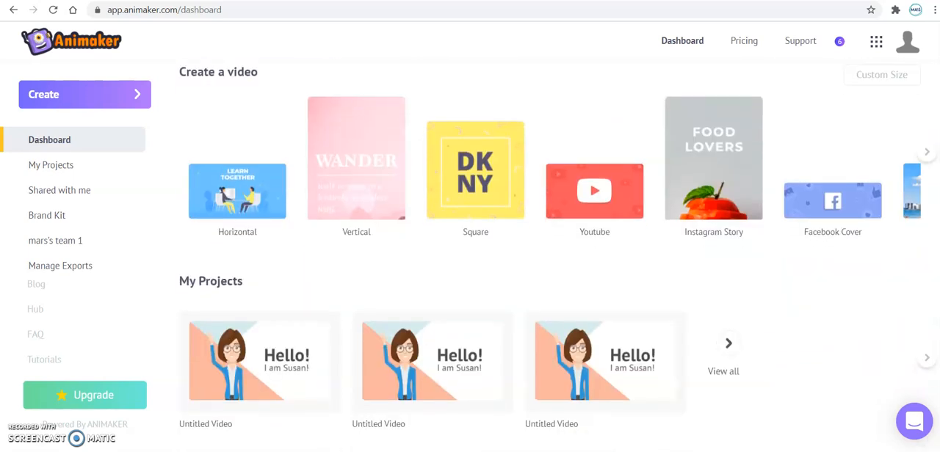
scroll(558, 257, down, 2)
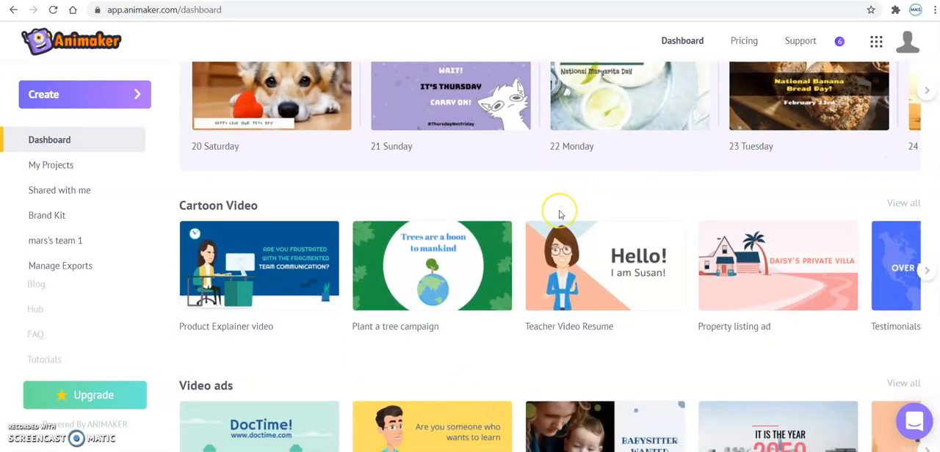
mouse_move(560, 246)
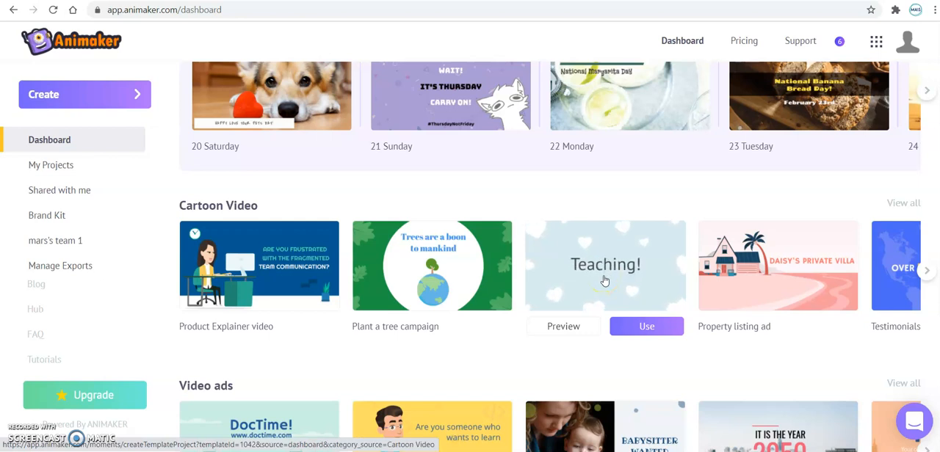
click(635, 326)
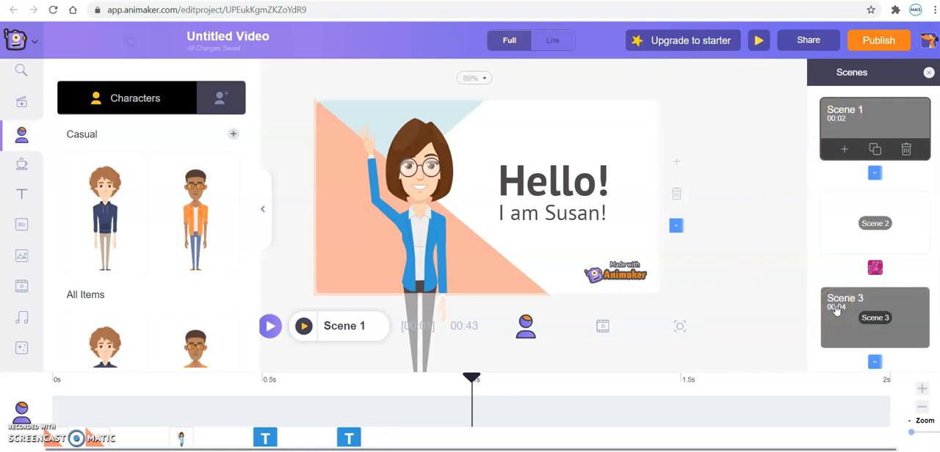
Step: Delete Scene 3, the one listing what students become, from the project
click(845, 149)
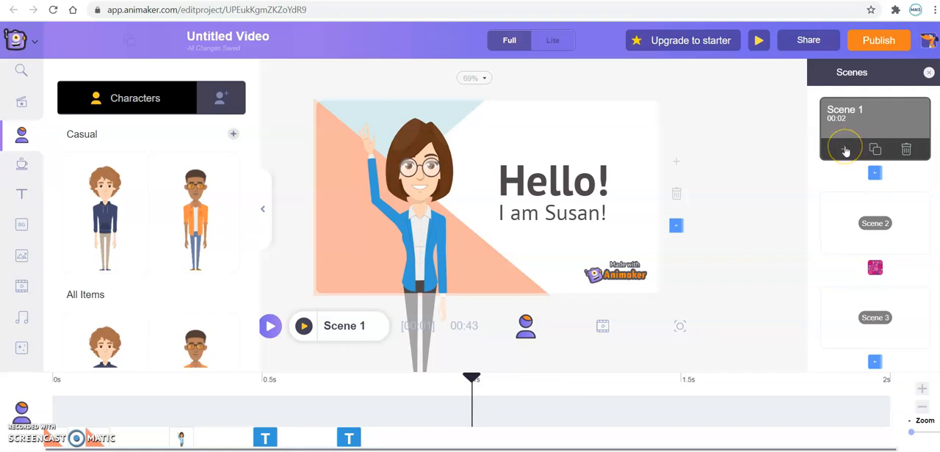
click(844, 151)
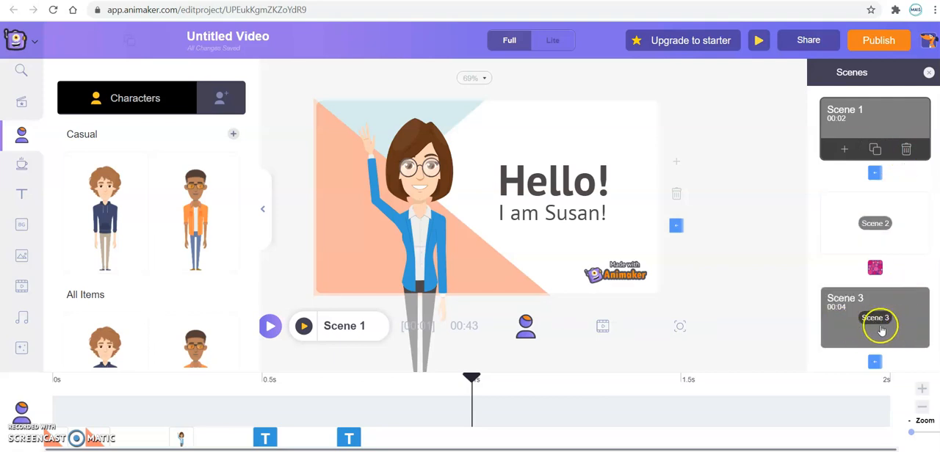
click(839, 329)
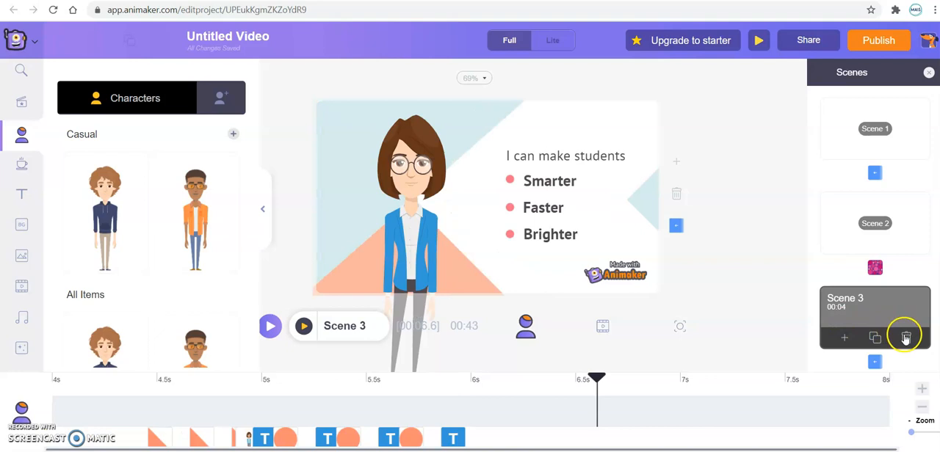
click(906, 336)
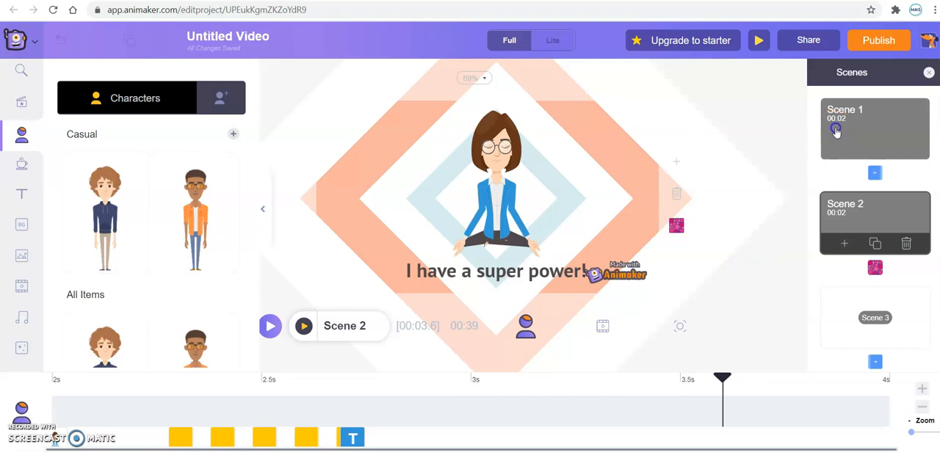
Step: Flip the peach triangle in Scene 1 through its orientations until it is back in its original one
click(836, 130)
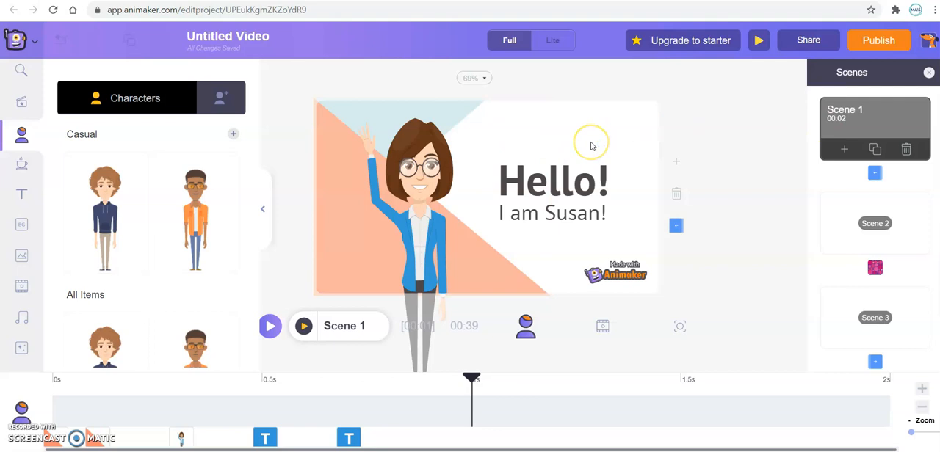
click(322, 154)
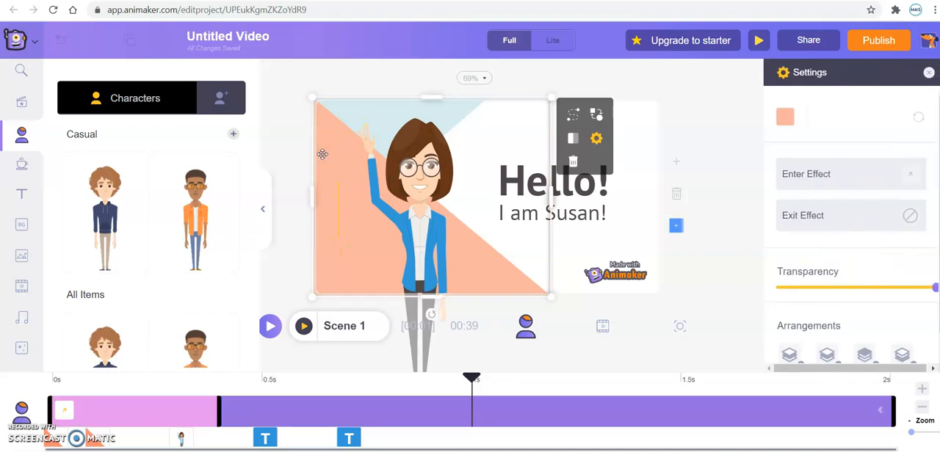
click(573, 141)
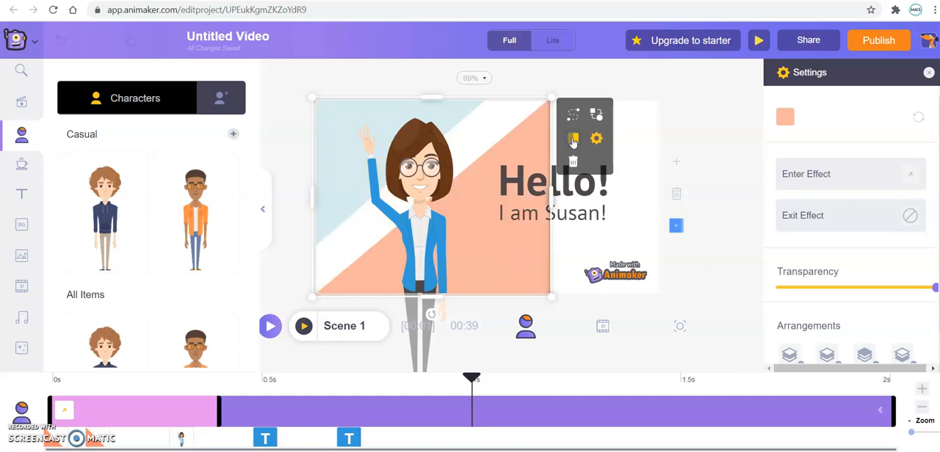
click(573, 141)
click(573, 141)
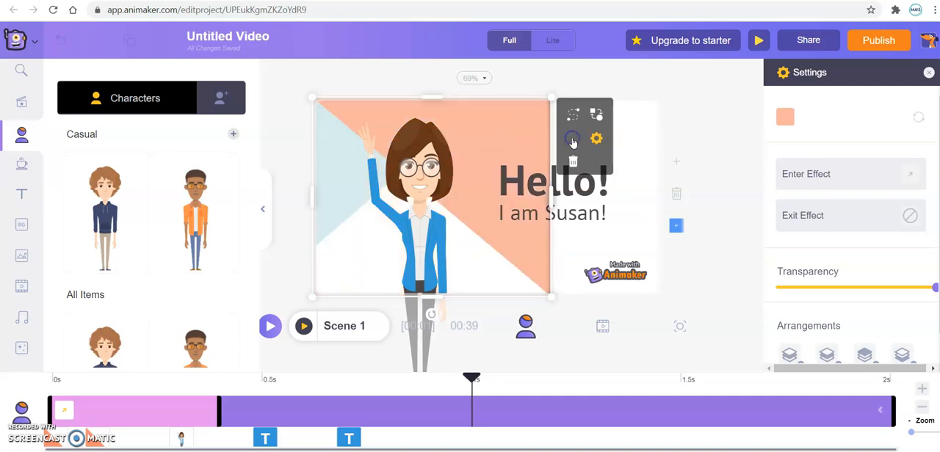
click(572, 141)
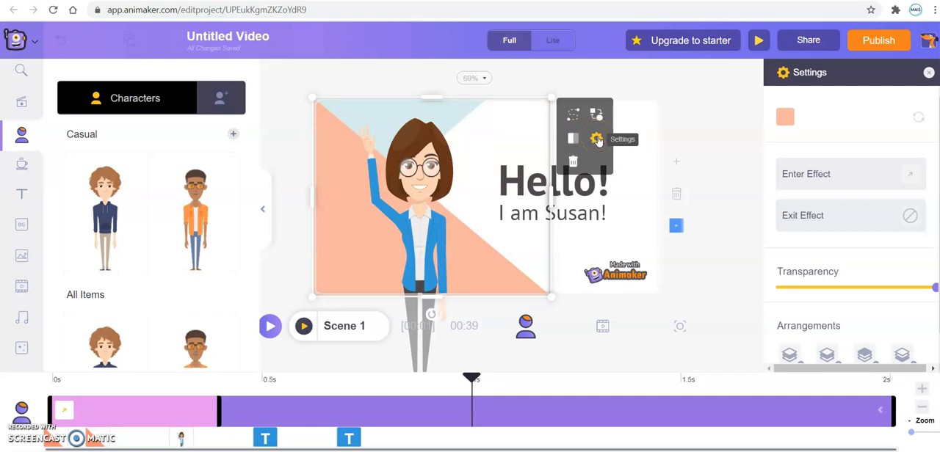
Step: Recolor the peach triangle in Scene 1 to the palette's bright pink
click(784, 118)
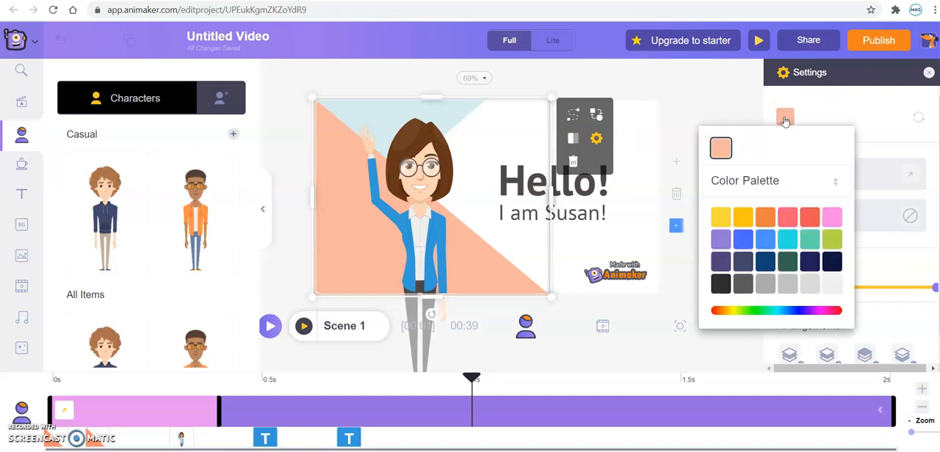
click(793, 219)
click(832, 216)
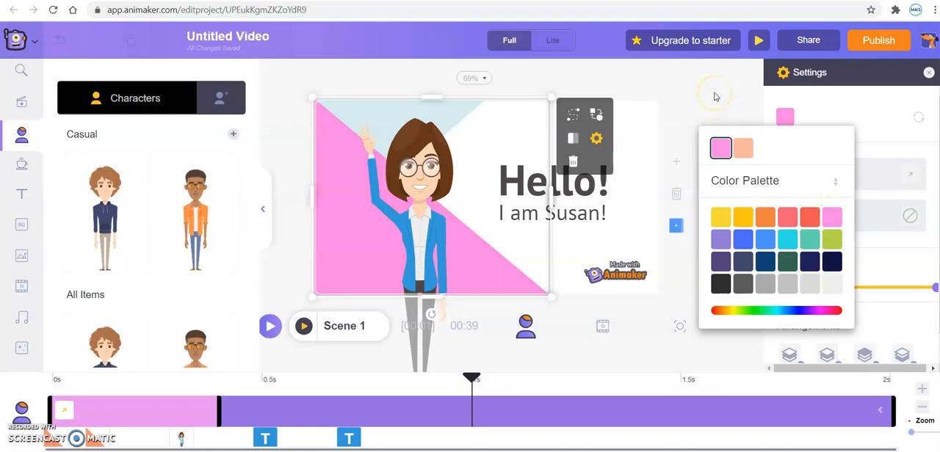
click(593, 139)
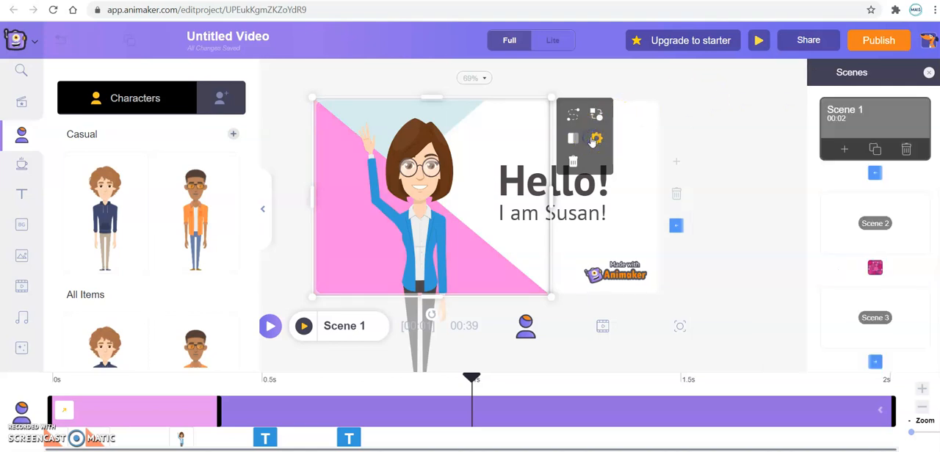
Step: Look at the enter effects available for the pink triangle and return to its settings
click(596, 141)
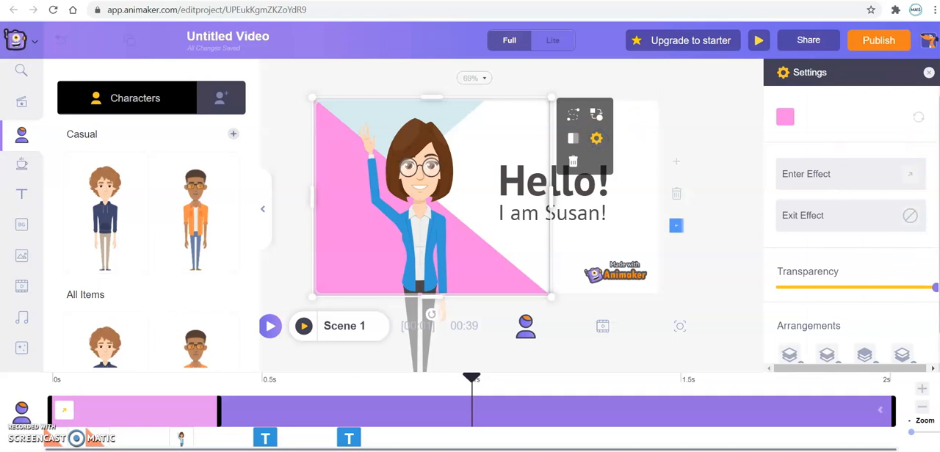
click(908, 174)
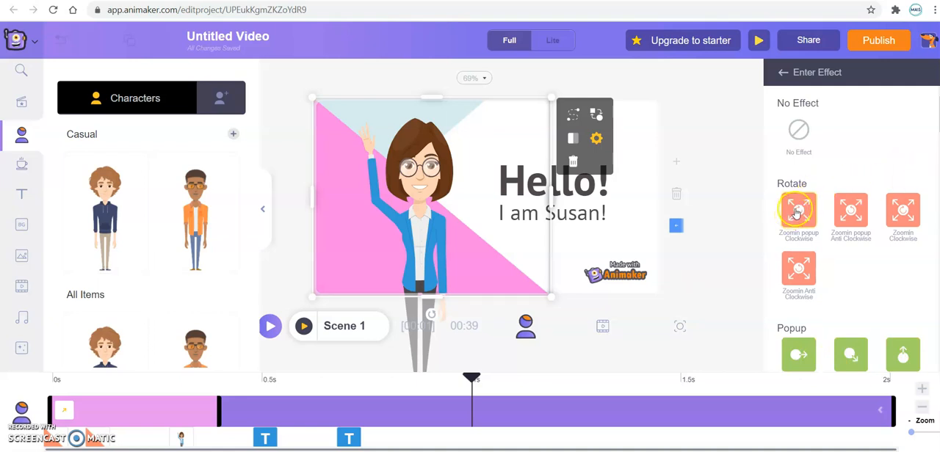
click(782, 72)
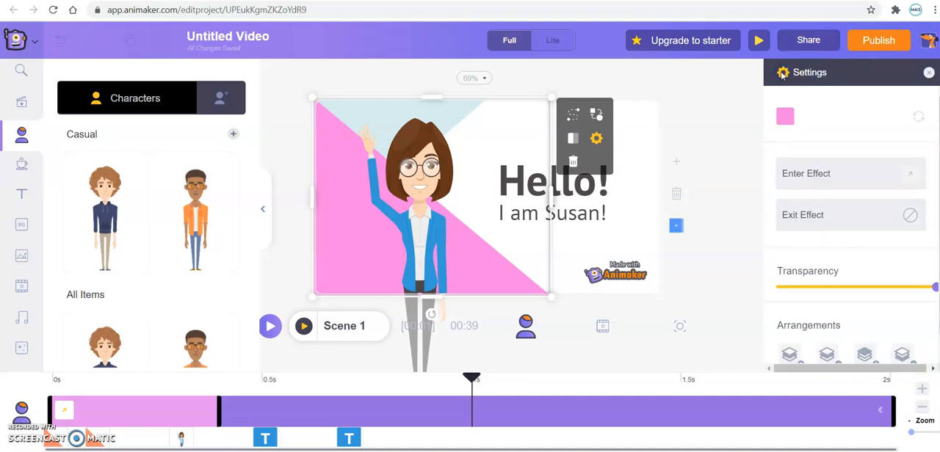
Step: Apply the U Turn Smart Move path to the pink triangle and preview the video
click(575, 119)
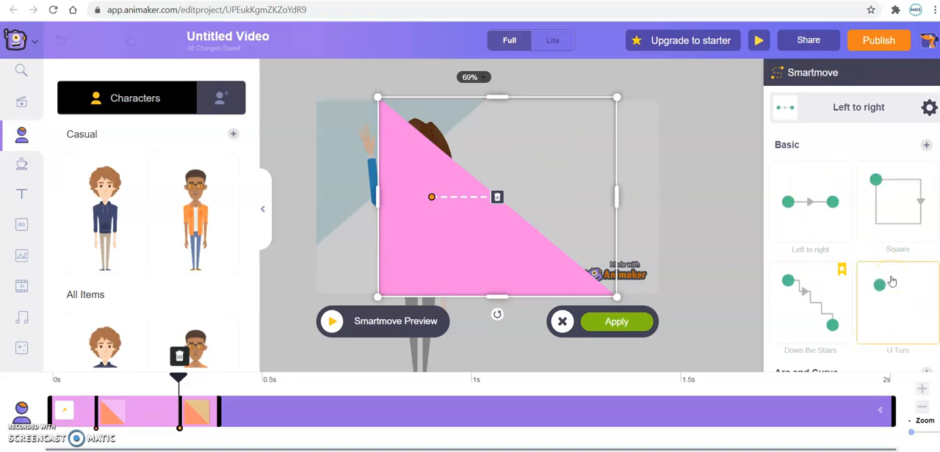
click(891, 299)
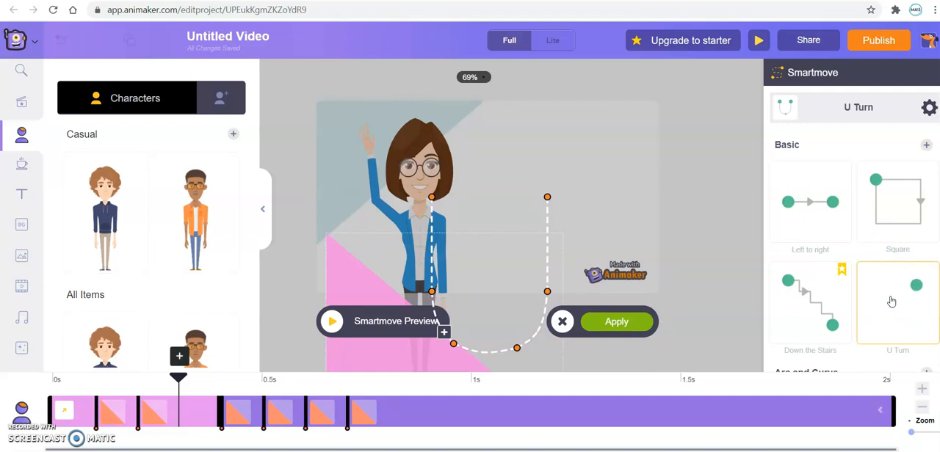
click(605, 322)
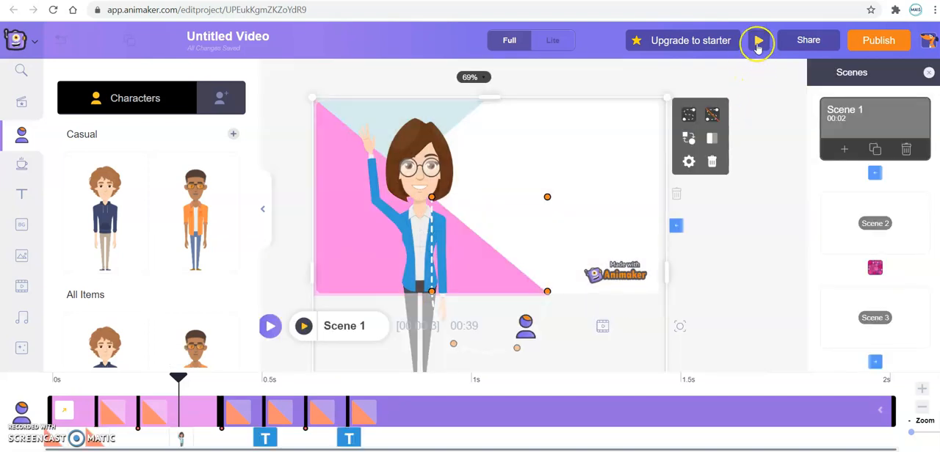
click(758, 41)
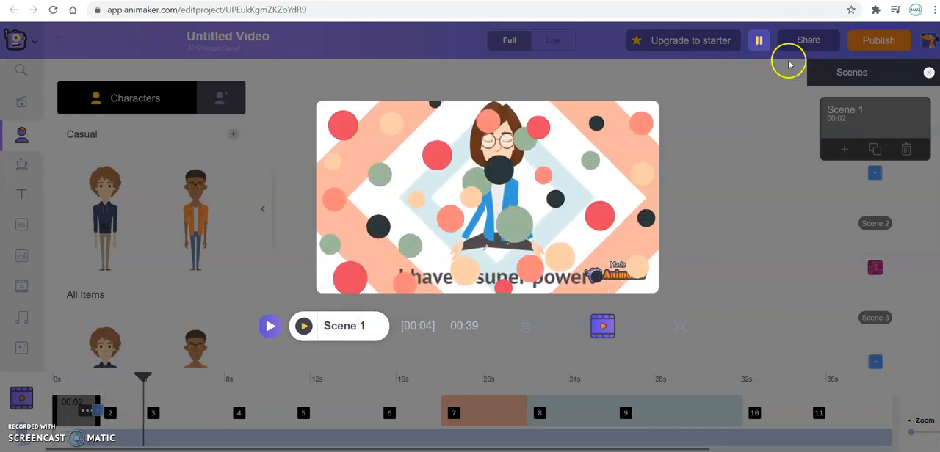
click(758, 49)
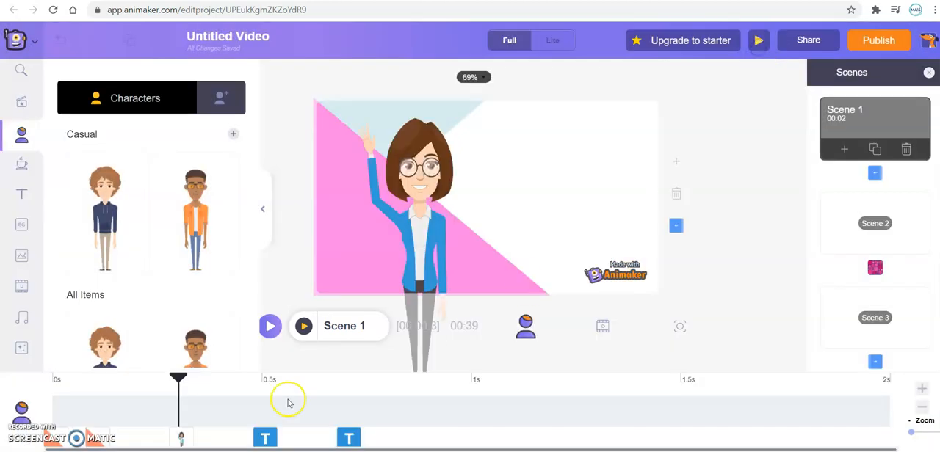
Step: Remove all points of the U Turn Smart Move path from the pink triangle and apply the change
click(509, 277)
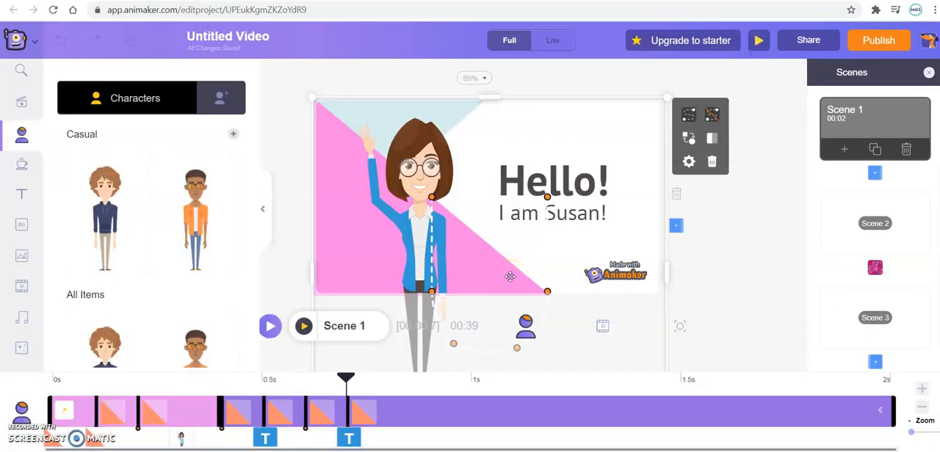
click(487, 274)
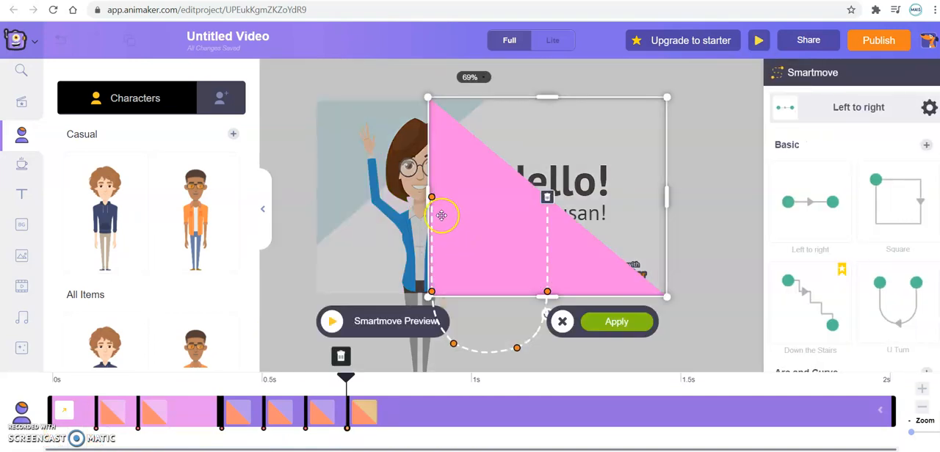
click(547, 199)
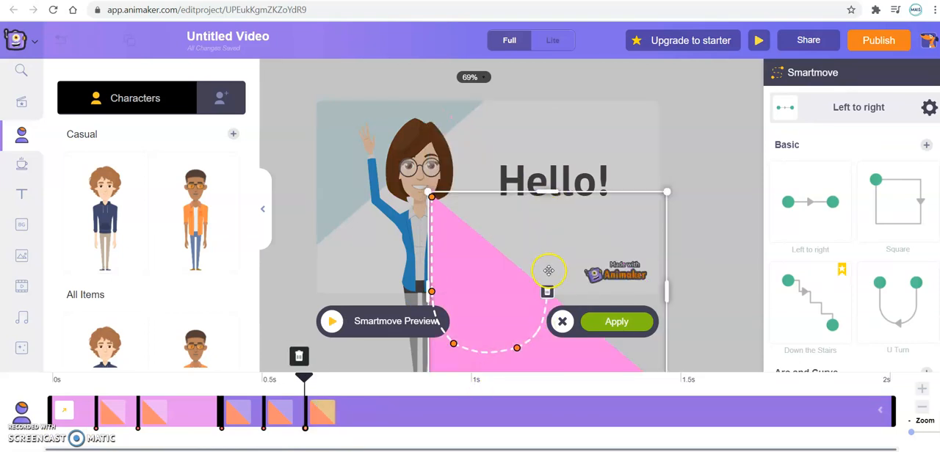
click(546, 294)
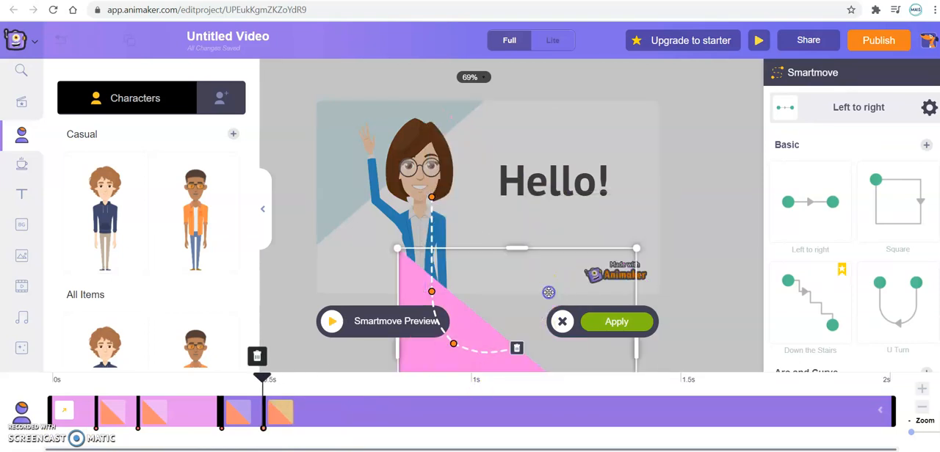
click(516, 347)
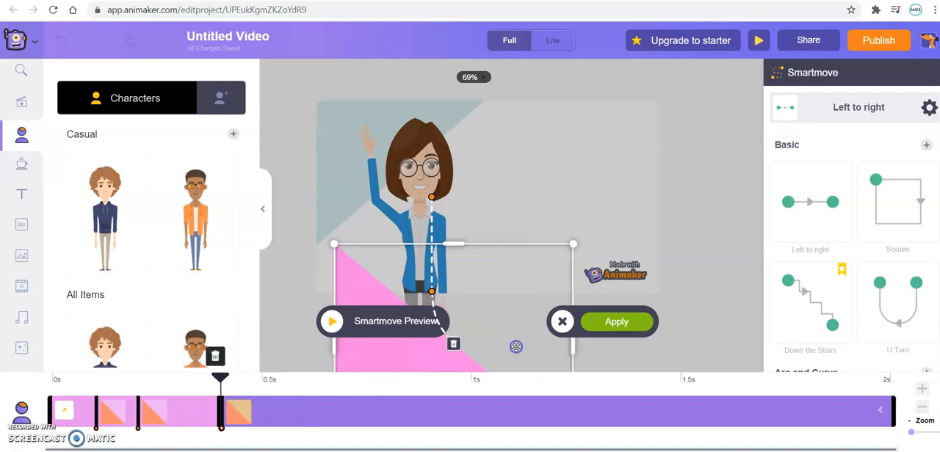
click(453, 344)
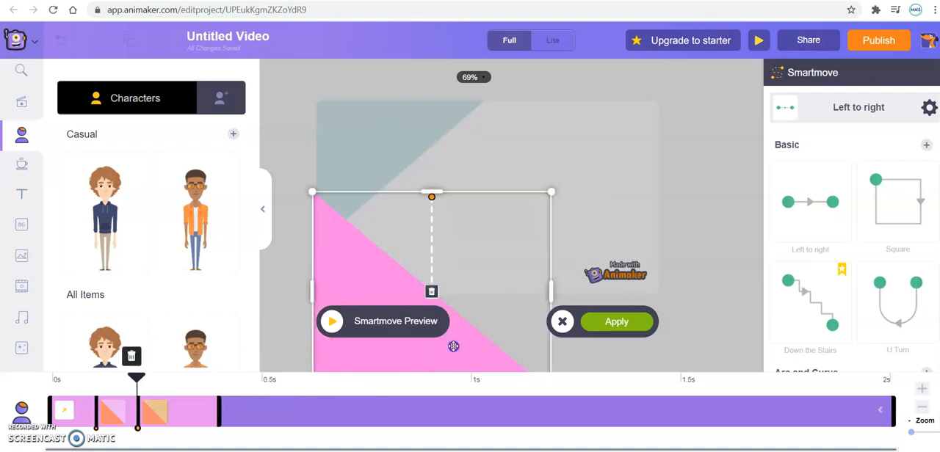
click(432, 292)
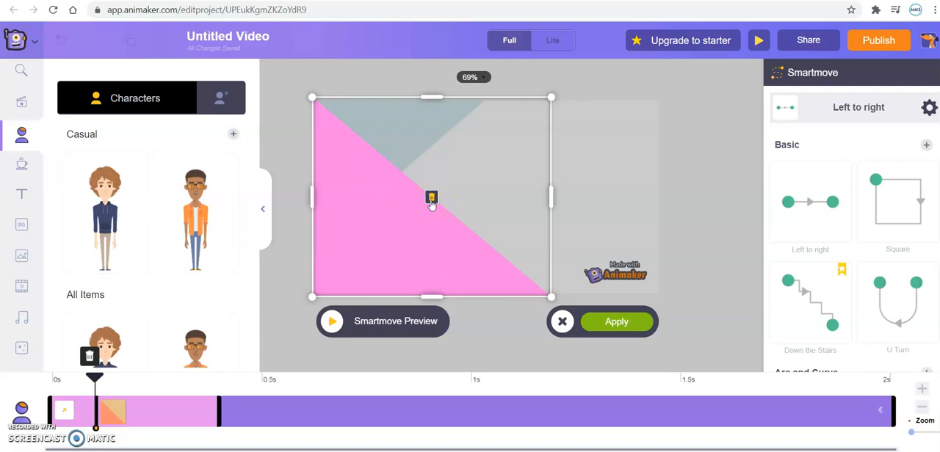
click(615, 322)
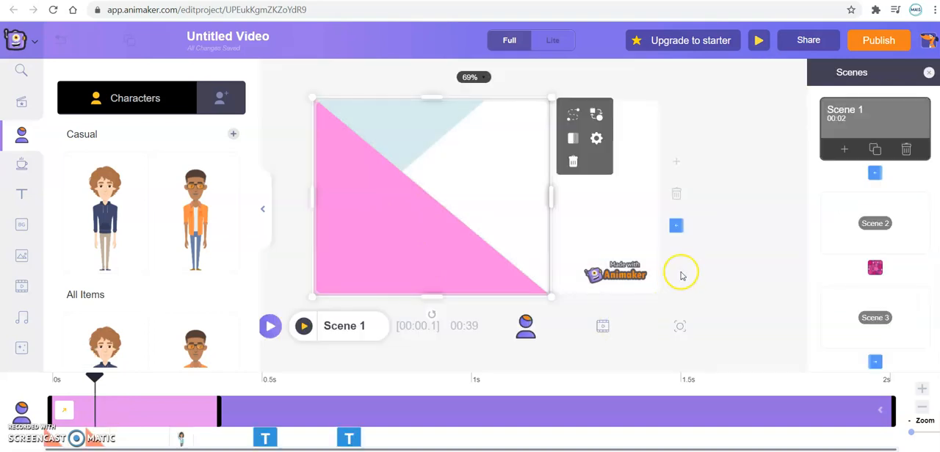
click(723, 233)
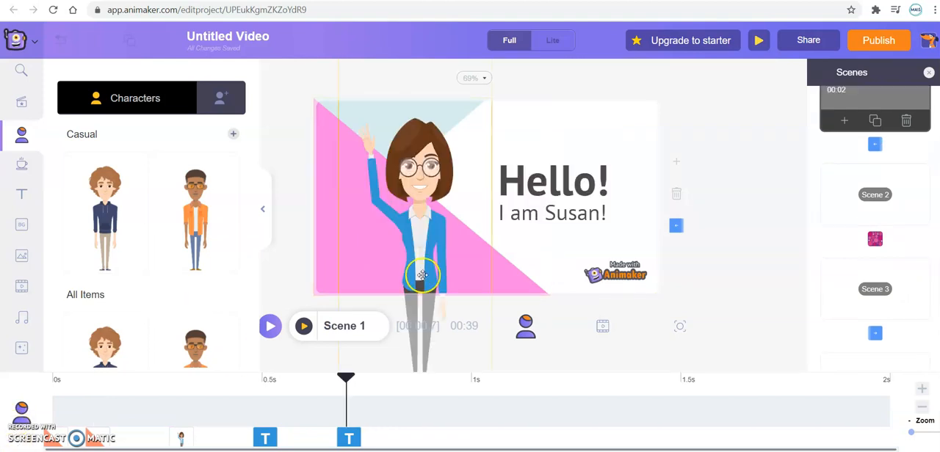
Step: Move the waving woman in Scene 1 over the greeting text and select the pink triangle behind her
click(477, 211)
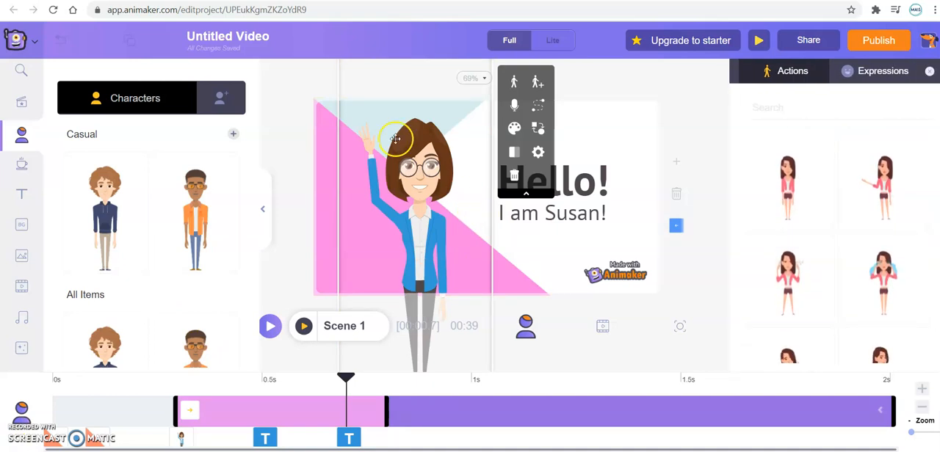
drag(359, 162, 474, 161)
click(387, 173)
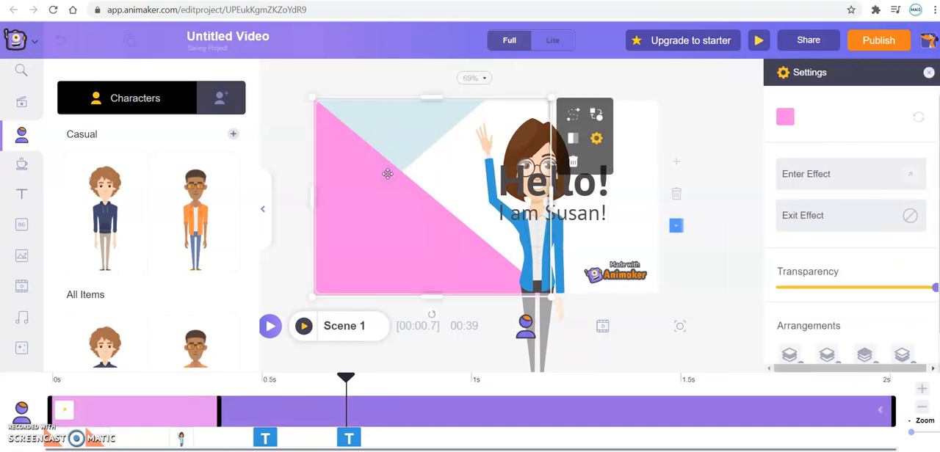
double_click(395, 137)
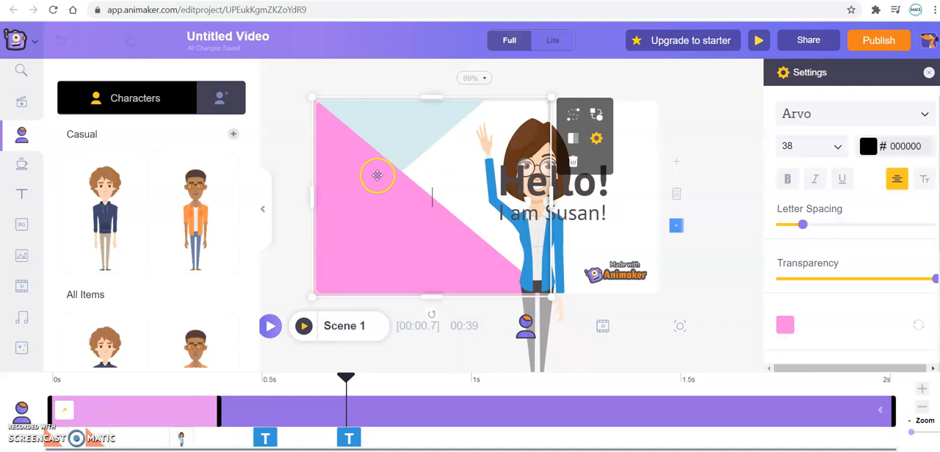
click(377, 175)
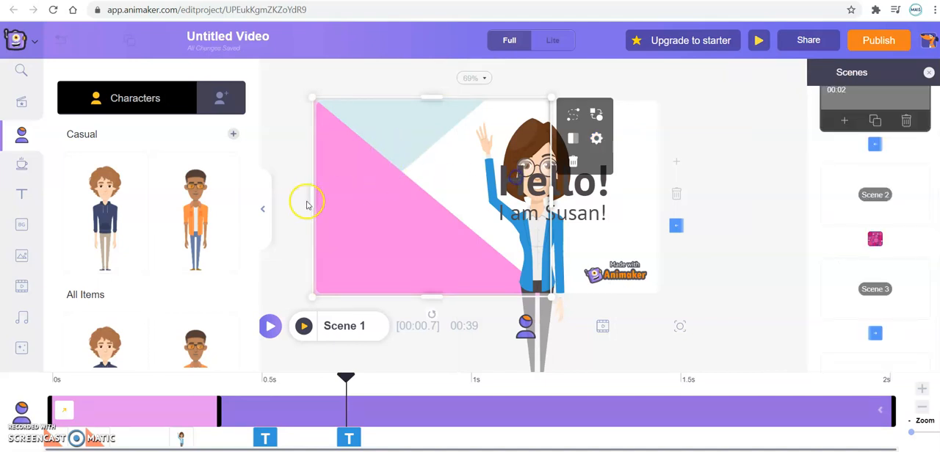
Step: Try the pink triangle further right in the scene, and return it and the woman to the scene's left side
drag(337, 201, 460, 191)
click(356, 168)
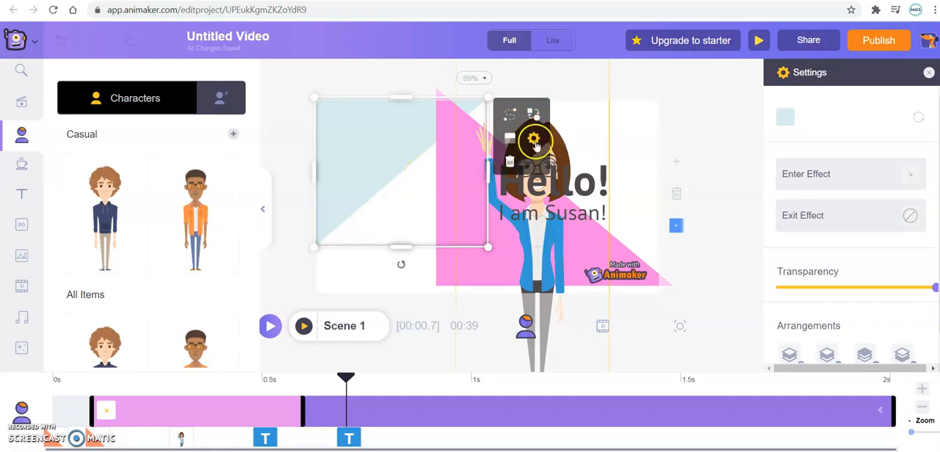
click(453, 259)
drag(455, 260, 342, 265)
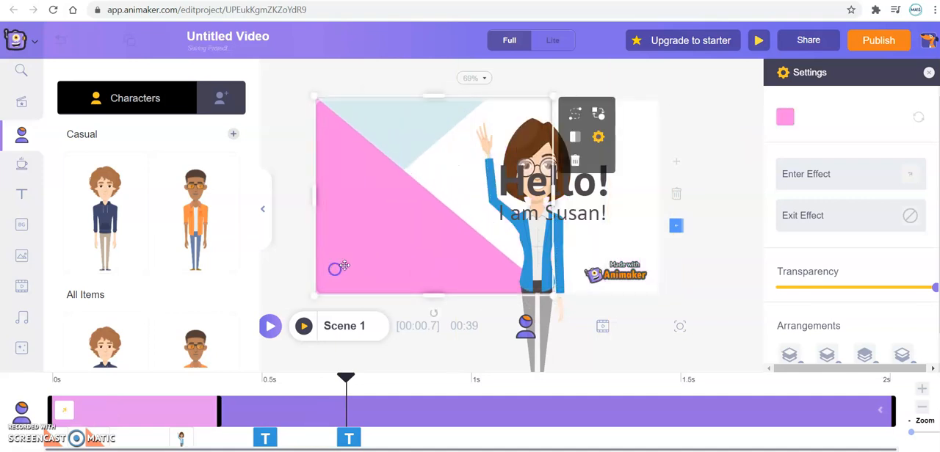
mouse_move(525, 237)
mouse_down()
mouse_move(478, 239)
mouse_move(526, 239)
mouse_up()
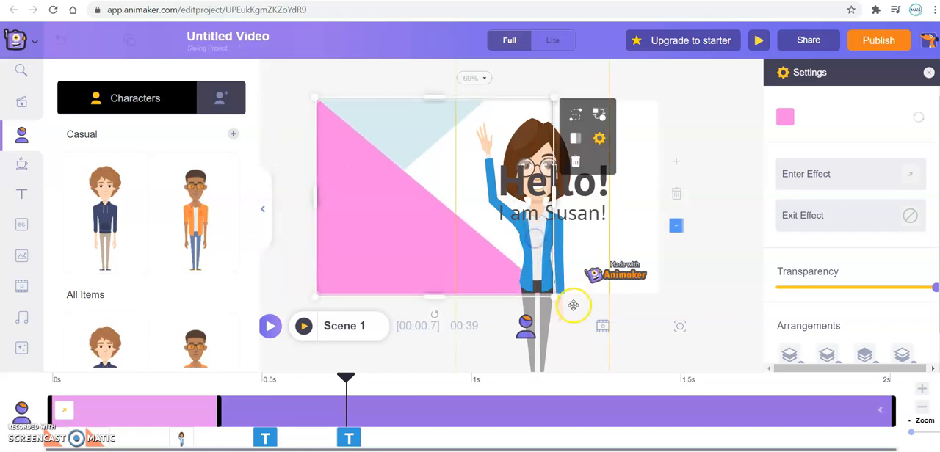
click(580, 250)
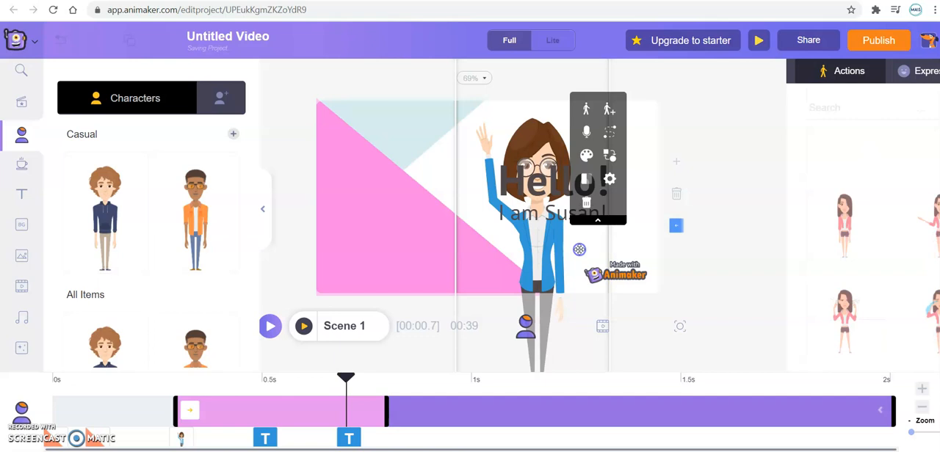
drag(558, 245, 434, 234)
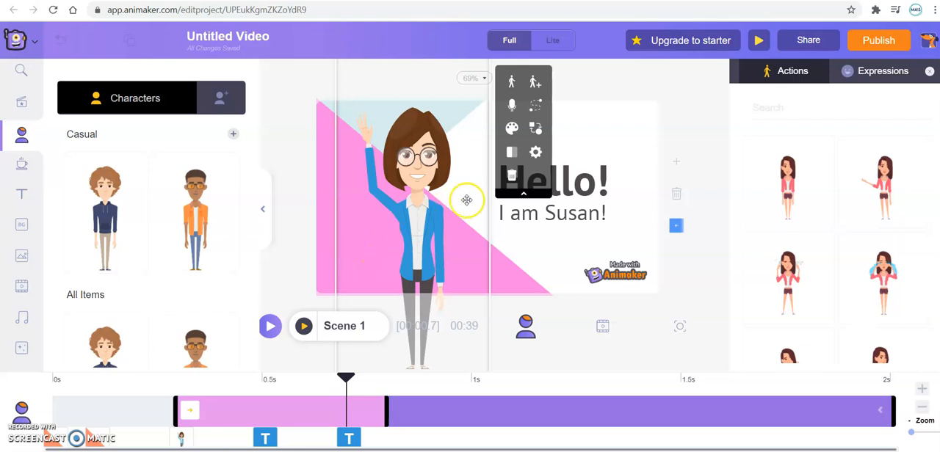
Step: Replace the waving woman in Scene 1 with the curly-haired man in the navy hoodie, enlarged beside the greeting text
click(511, 176)
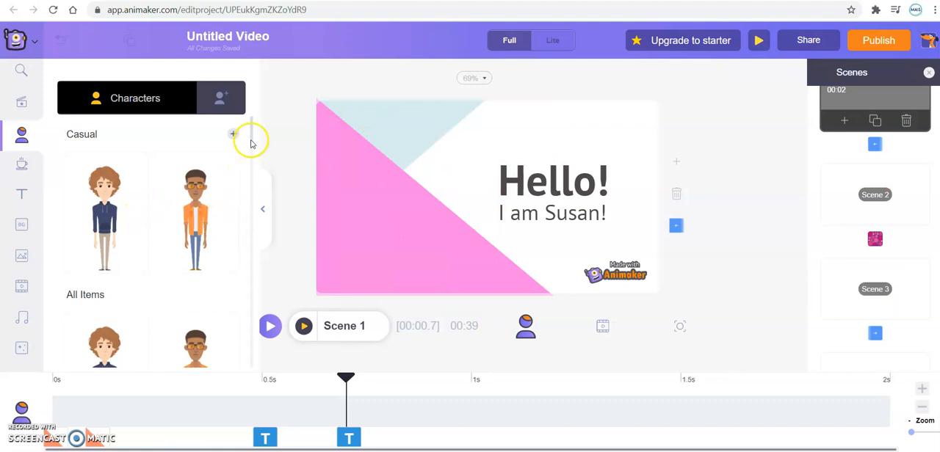
drag(251, 141, 252, 158)
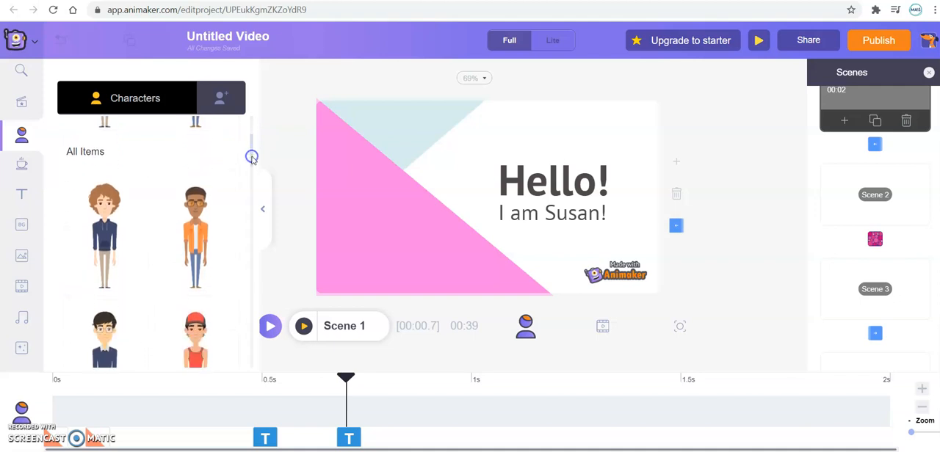
click(106, 235)
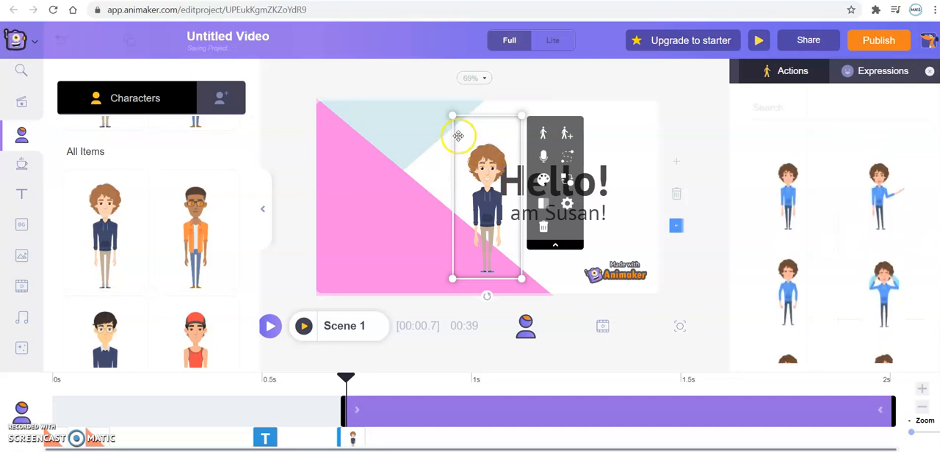
drag(451, 116, 385, 80)
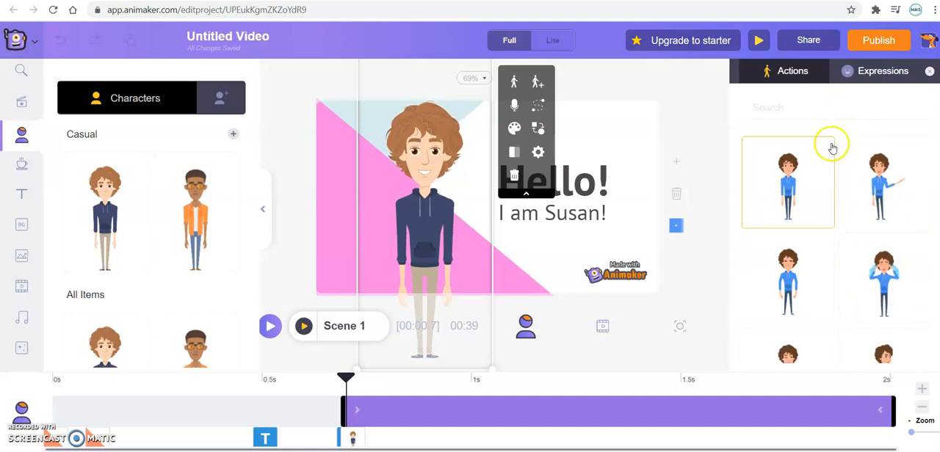
Step: Search the character's actions for "wave hand" and apply the standing hand-wave action to the curly-haired man
click(820, 108)
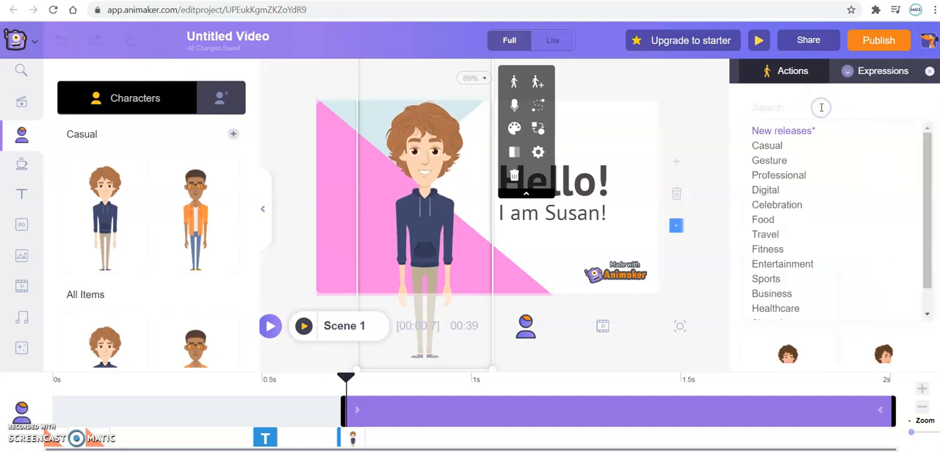
text(wave hand)
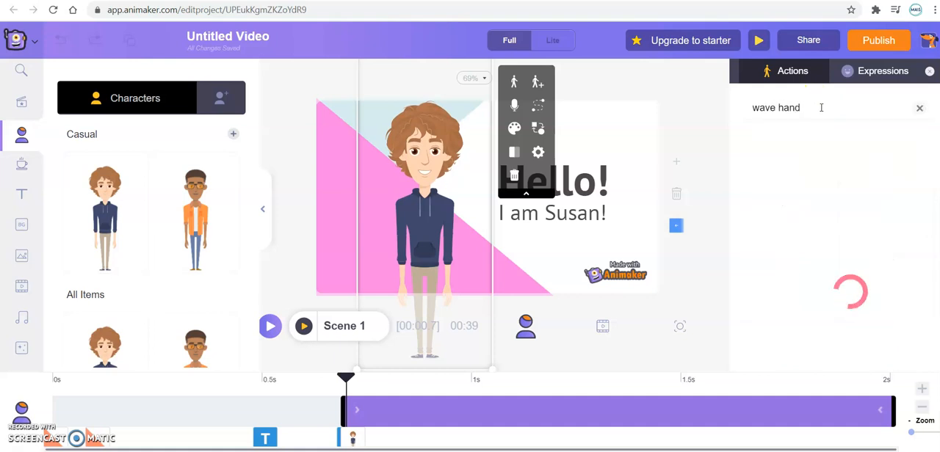
click(810, 111)
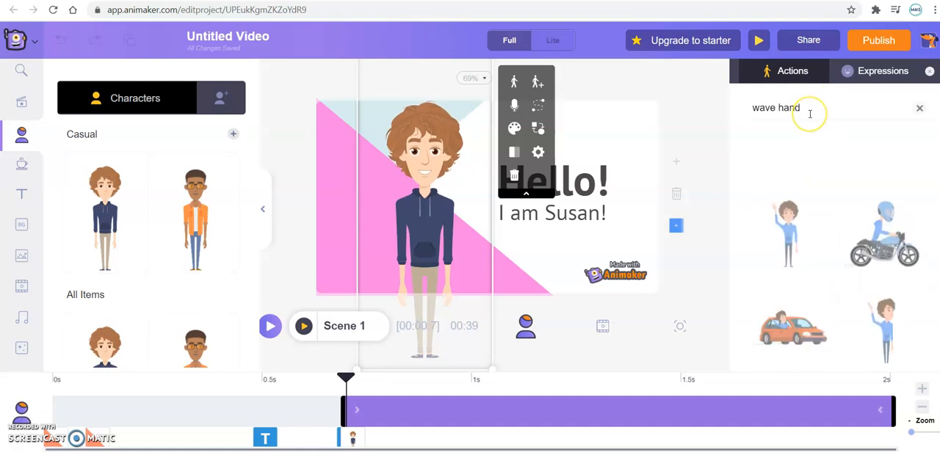
click(787, 194)
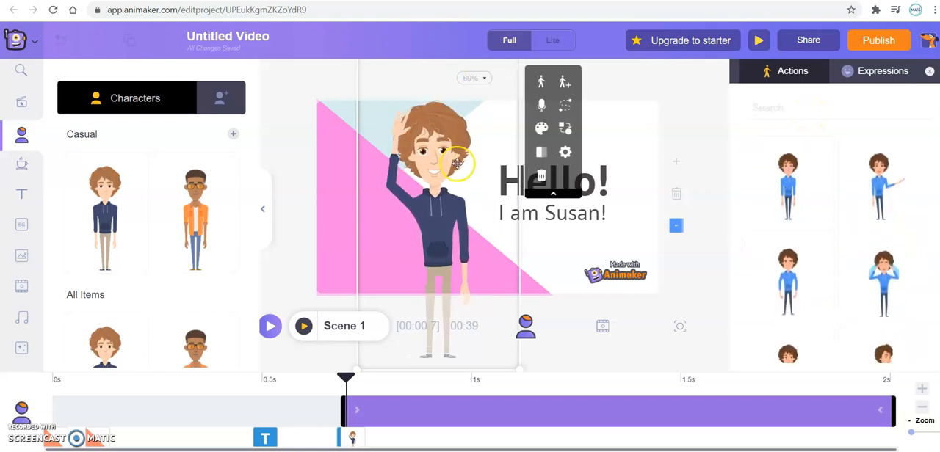
Step: Replace the name in the introduction line below "Hello!" with the new character's first name
click(584, 220)
click(599, 213)
key(BackSpace)
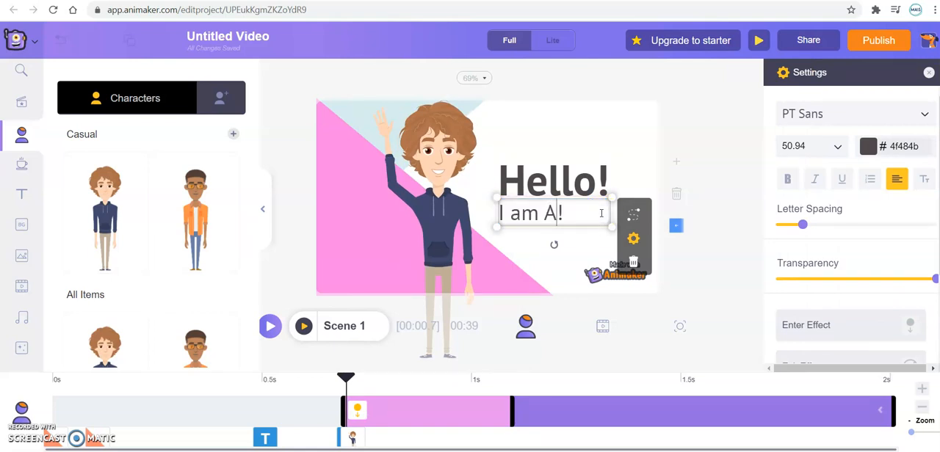
click(568, 182)
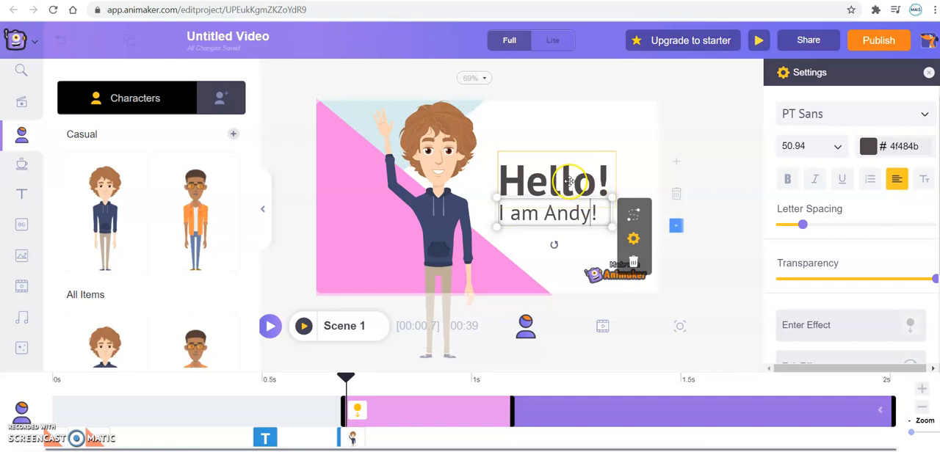
double_click(569, 182)
click(591, 182)
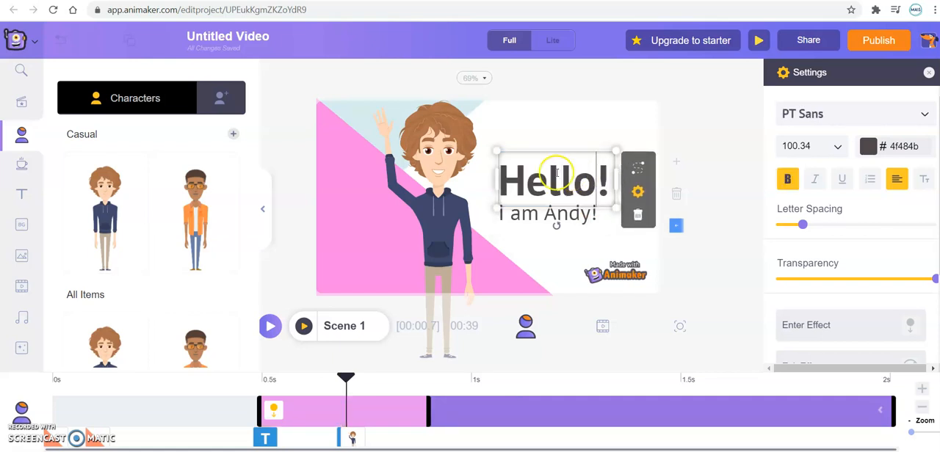
Step: Apply the Popup enter effect with the right-pointing arrow to the introduction line and preview Scene 1
double_click(527, 216)
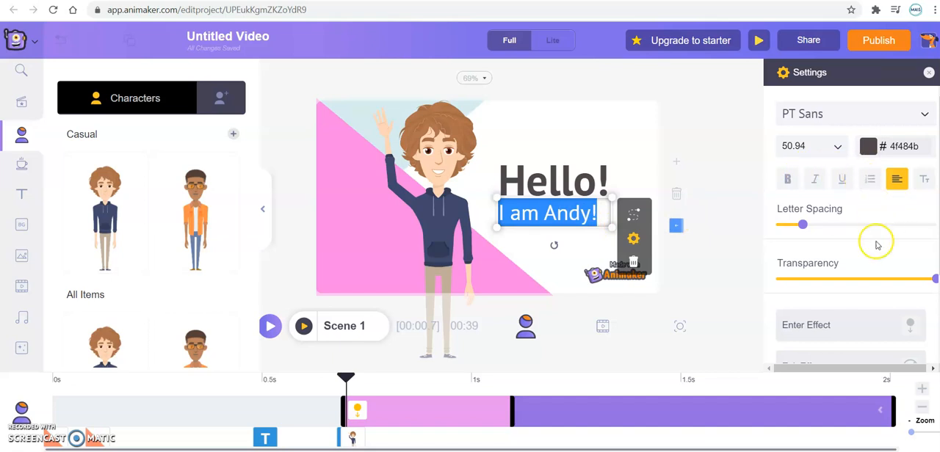
click(884, 326)
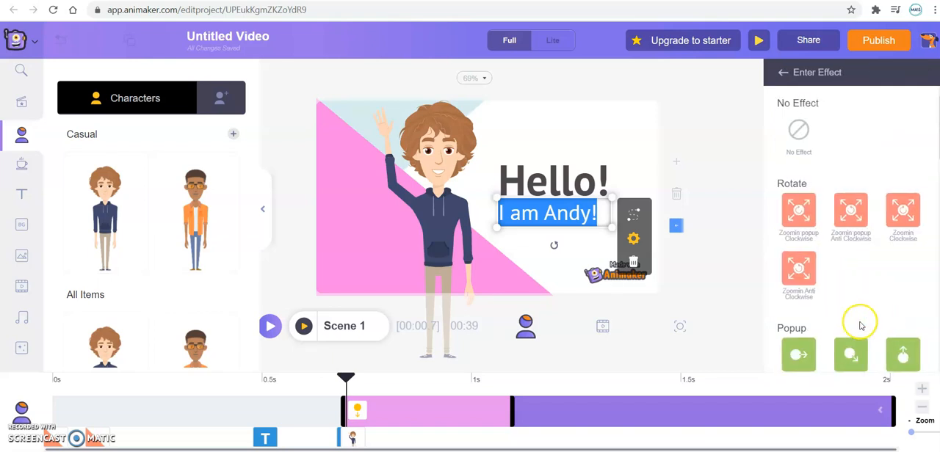
click(798, 352)
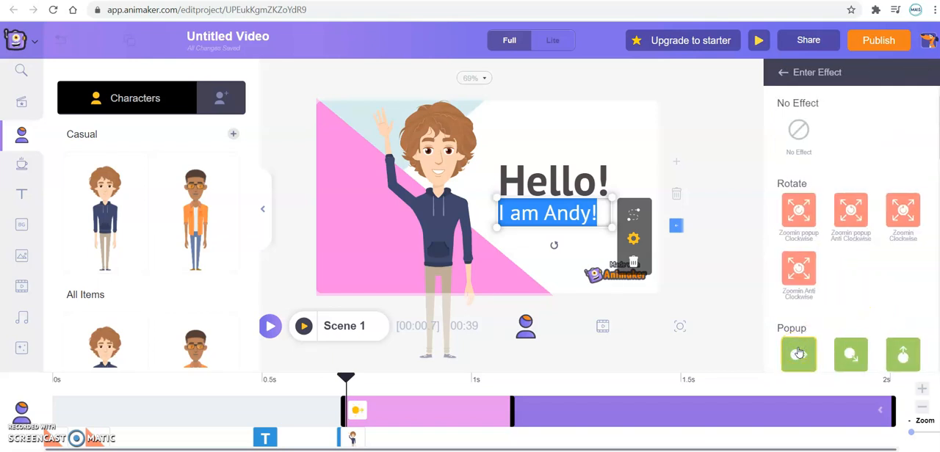
click(710, 231)
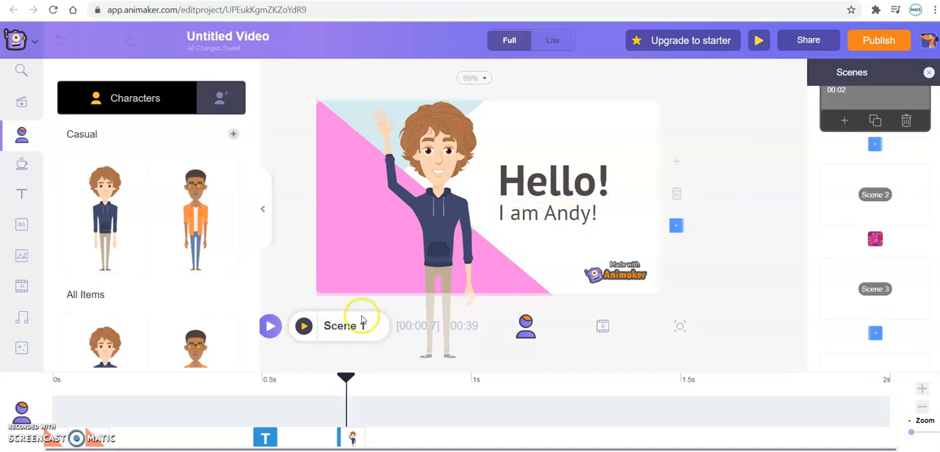
click(305, 327)
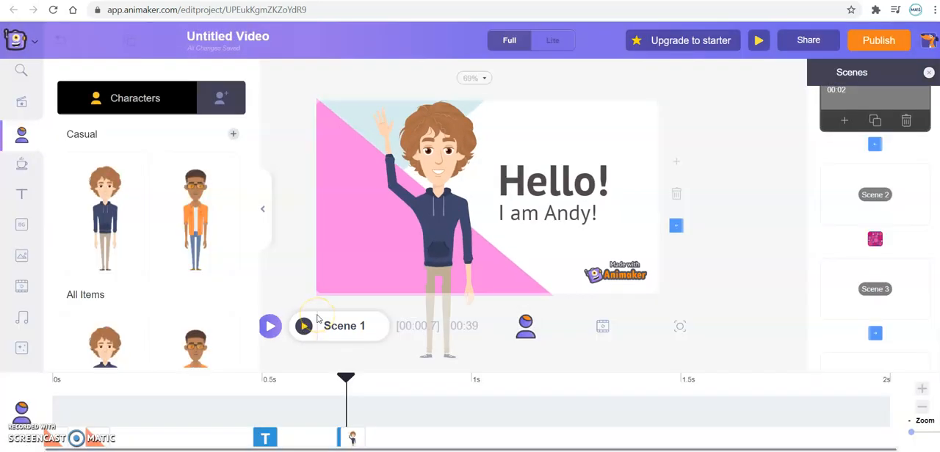
click(386, 245)
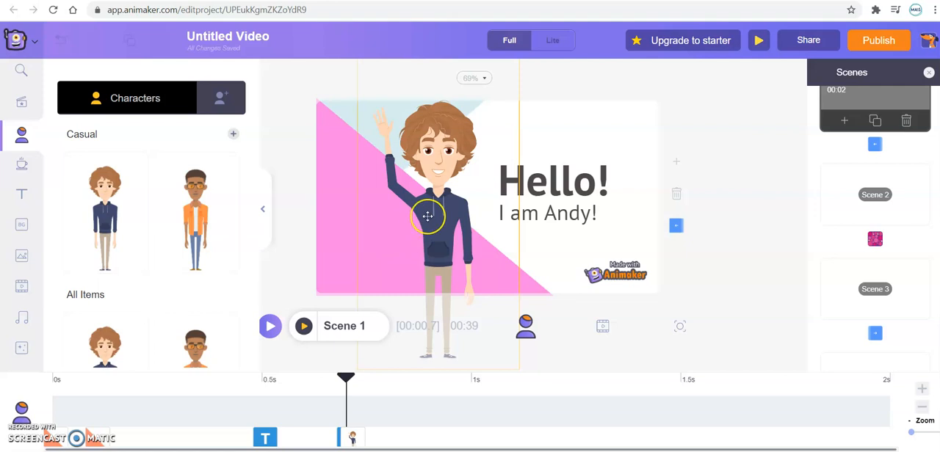
Step: Set the curly-haired man's timing in Scene 1 to run from about 0.4 s to about 1.5 s
click(427, 216)
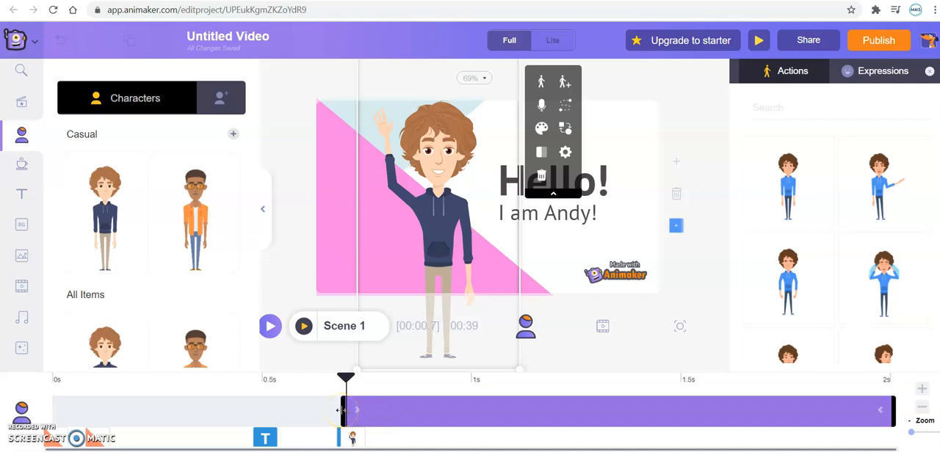
drag(343, 410, 188, 411)
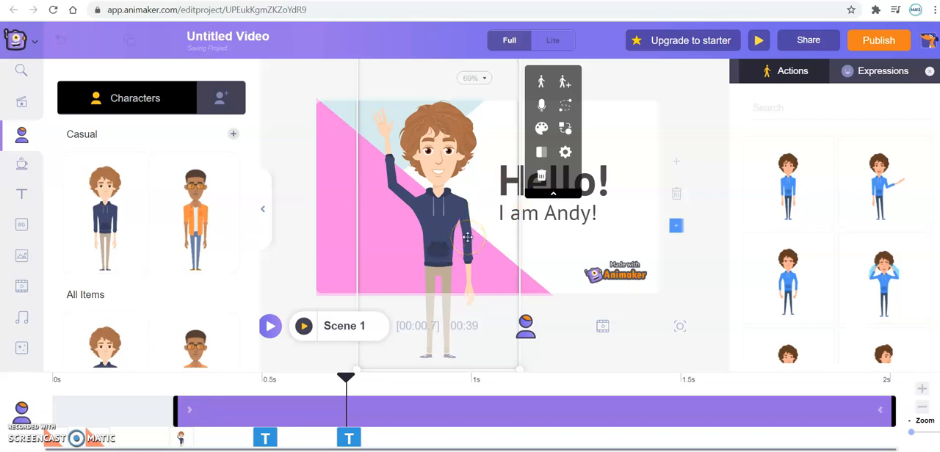
click(353, 400)
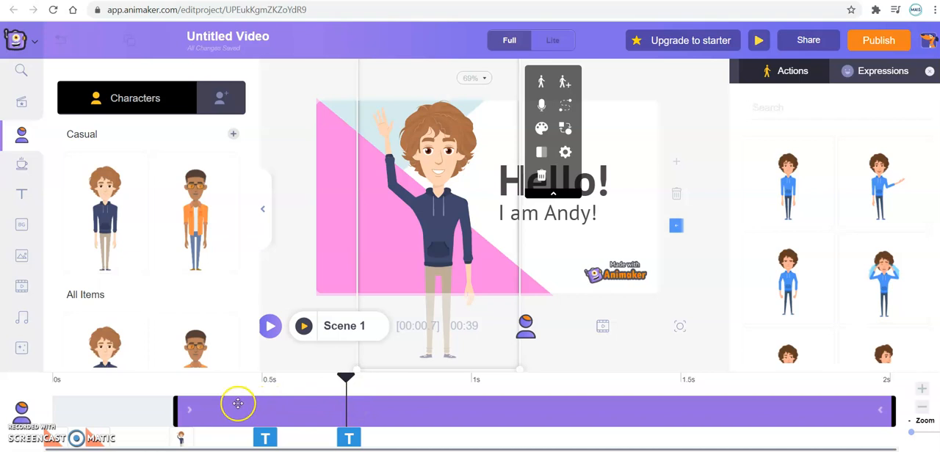
drag(174, 409, 205, 412)
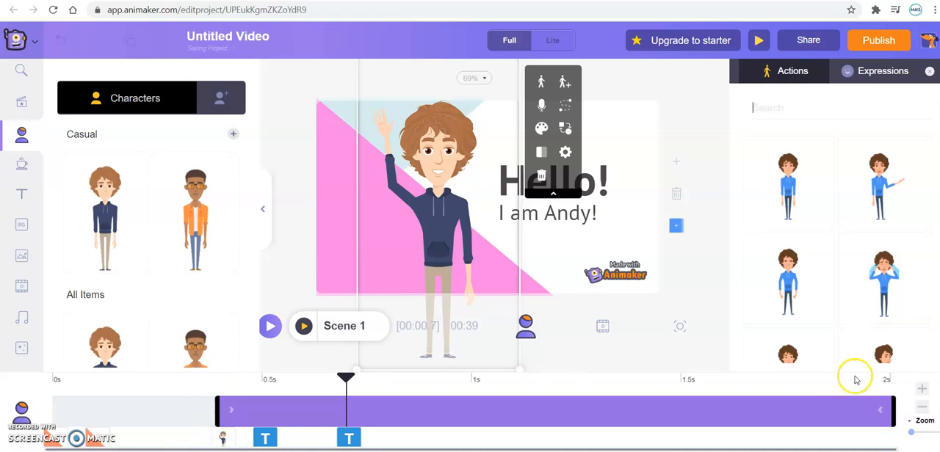
drag(894, 412, 702, 411)
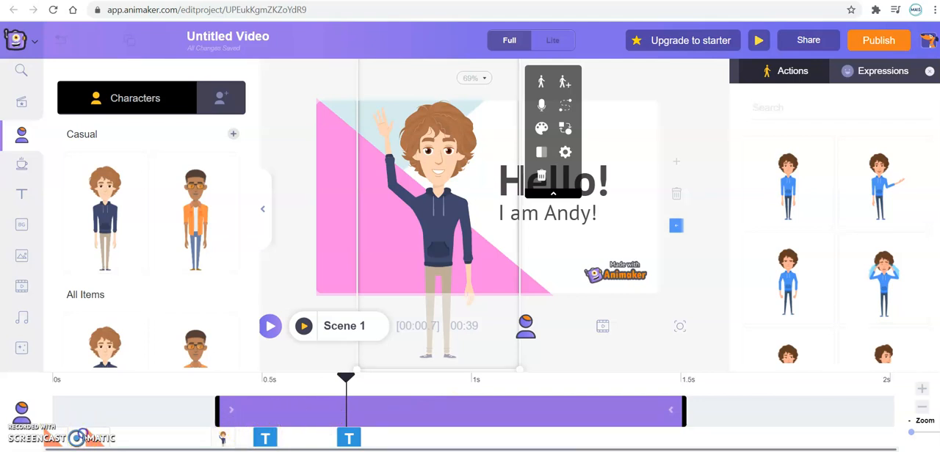
Step: Start the "Hello!" heading at about 0.6 s and set the introduction line to run from about 0.7 s to 1.9 s
click(266, 439)
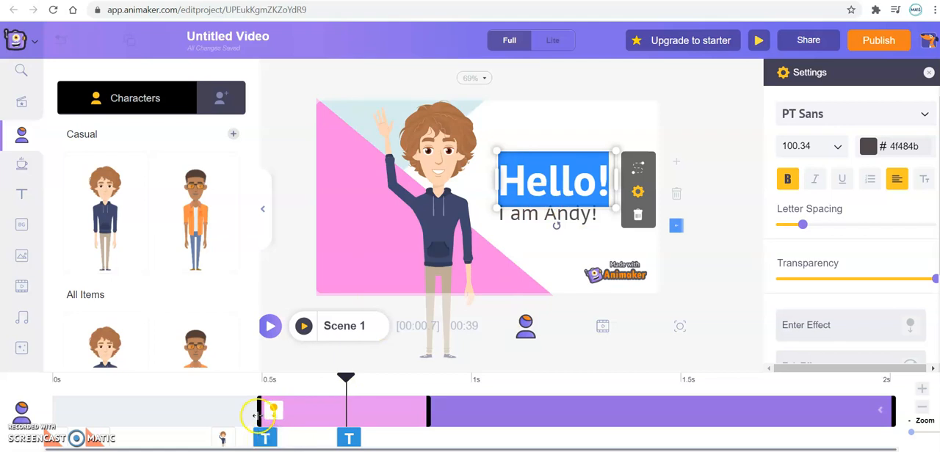
drag(265, 413, 317, 400)
click(349, 438)
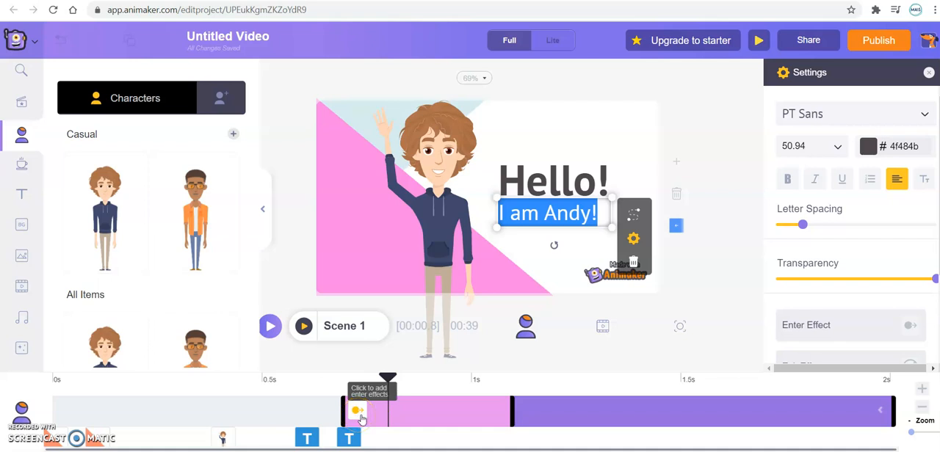
mouse_move(360, 418)
mouse_down()
mouse_move(420, 414)
mouse_move(406, 414)
mouse_up()
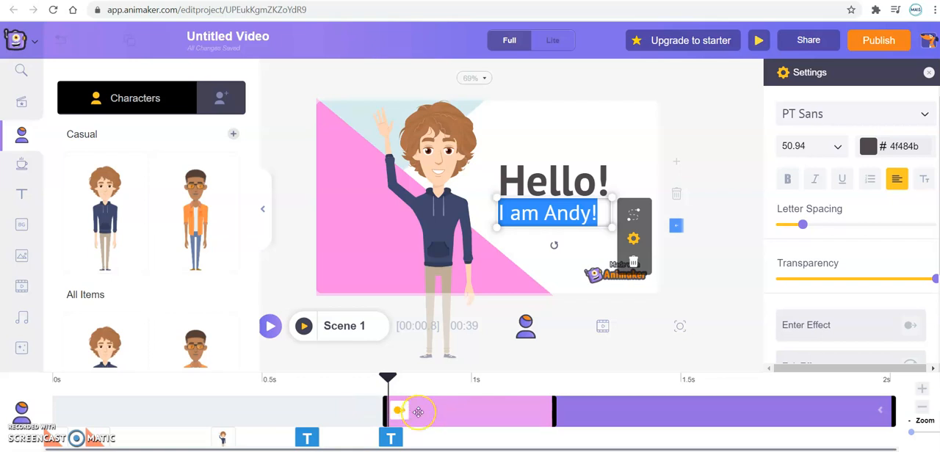
drag(441, 411, 384, 413)
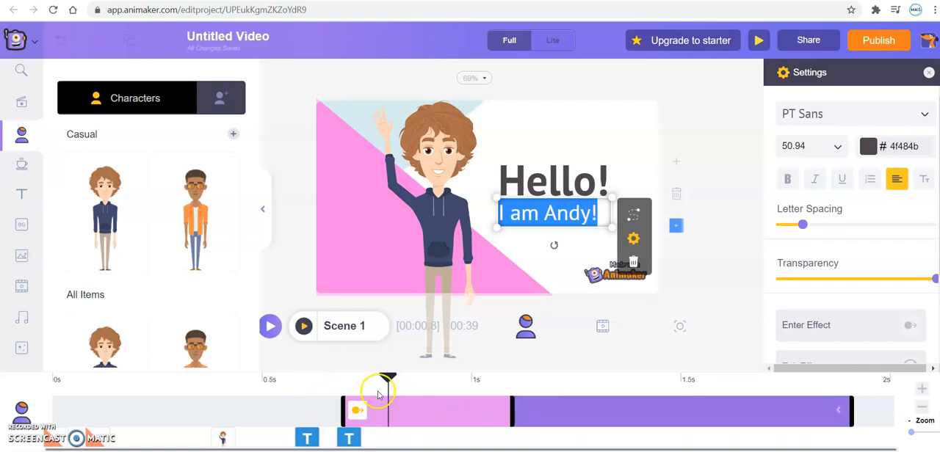
Step: Extend the introduction line's enter effect in Scene 1 so it ends at about 1.2 s
drag(516, 409, 470, 408)
drag(586, 406, 540, 436)
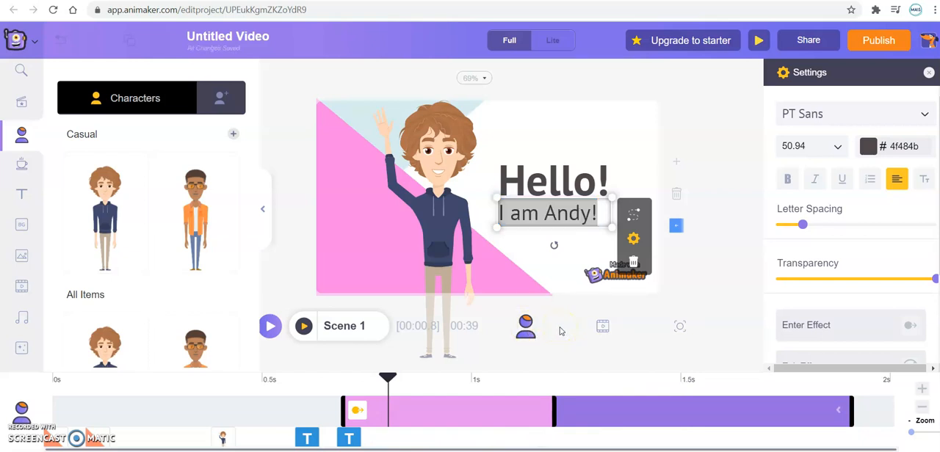
Step: Shorten the Cerebral music track to about 14 s and shift it to start at about 5.7 s on the video timeline
click(602, 328)
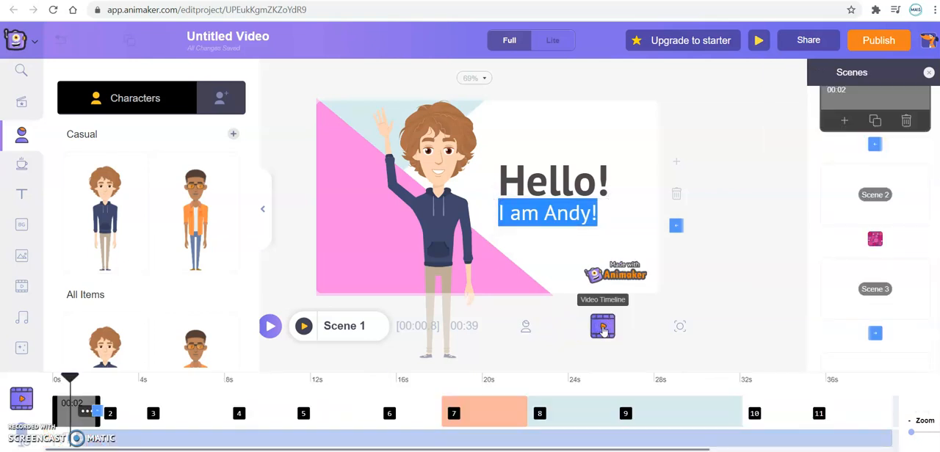
click(360, 364)
click(257, 432)
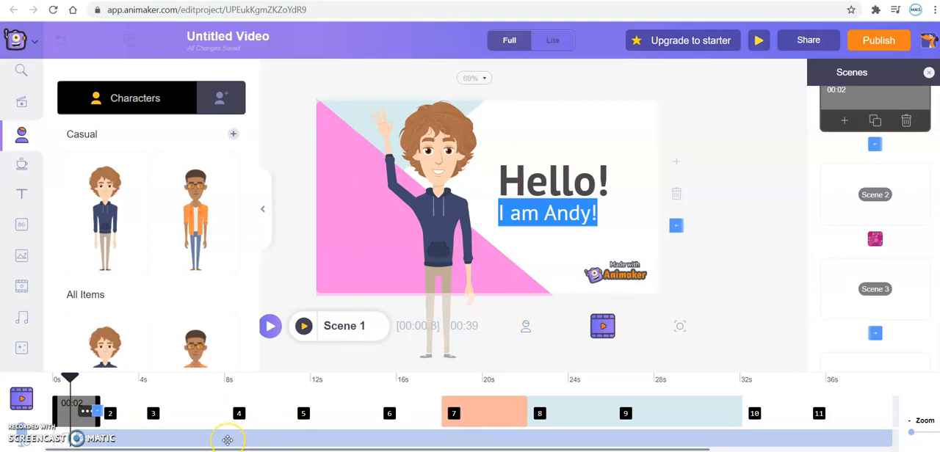
click(203, 438)
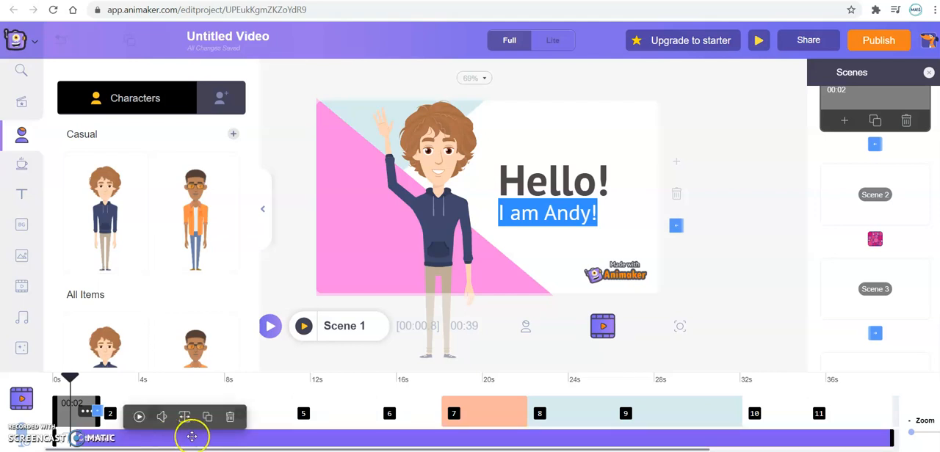
drag(891, 438, 358, 442)
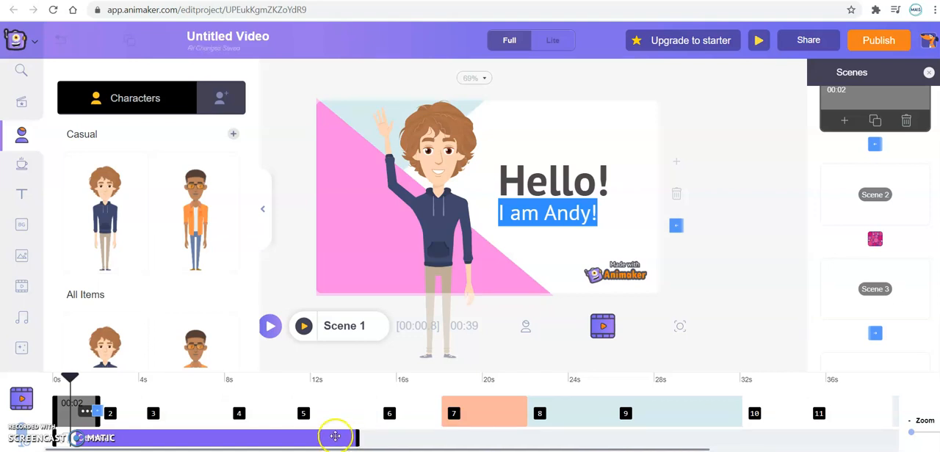
drag(326, 436, 439, 438)
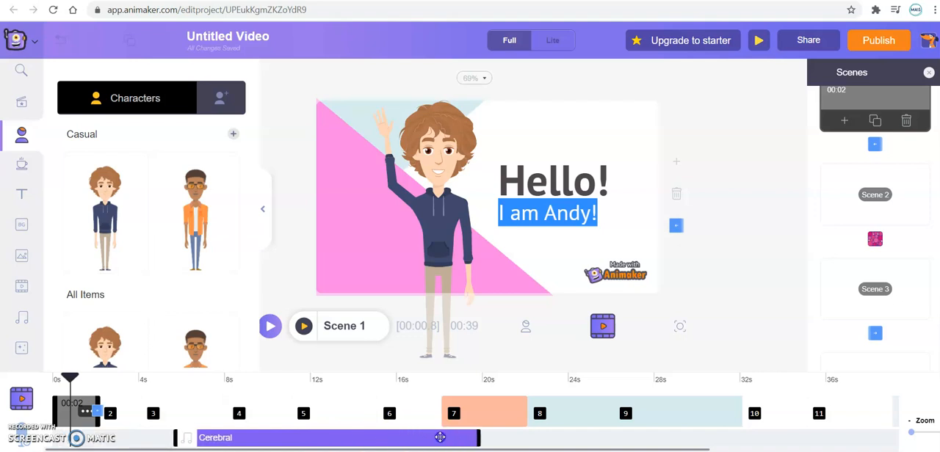
Step: Delete the Cerebral music track and add Ancient times from the For Explainer (With Voice) music instead
click(439, 438)
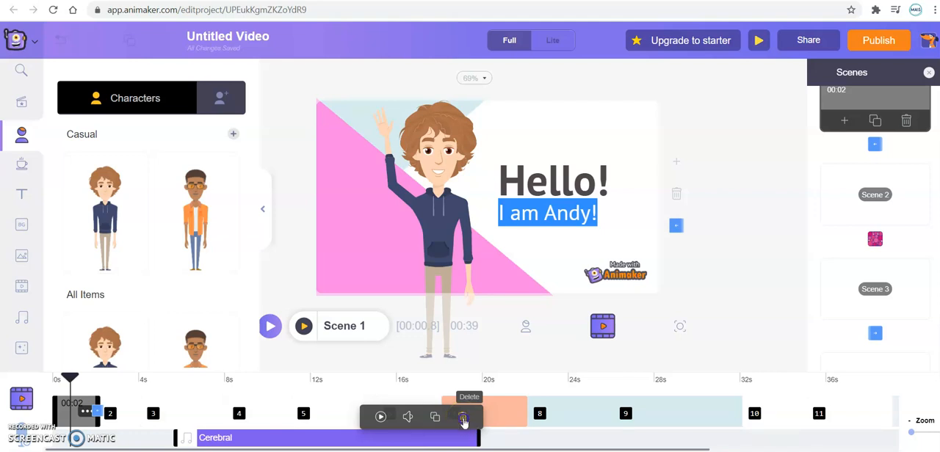
click(463, 419)
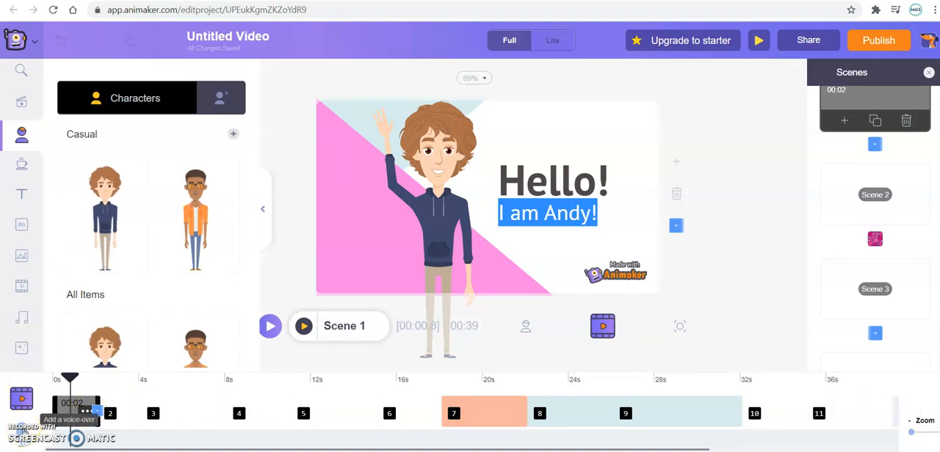
click(22, 430)
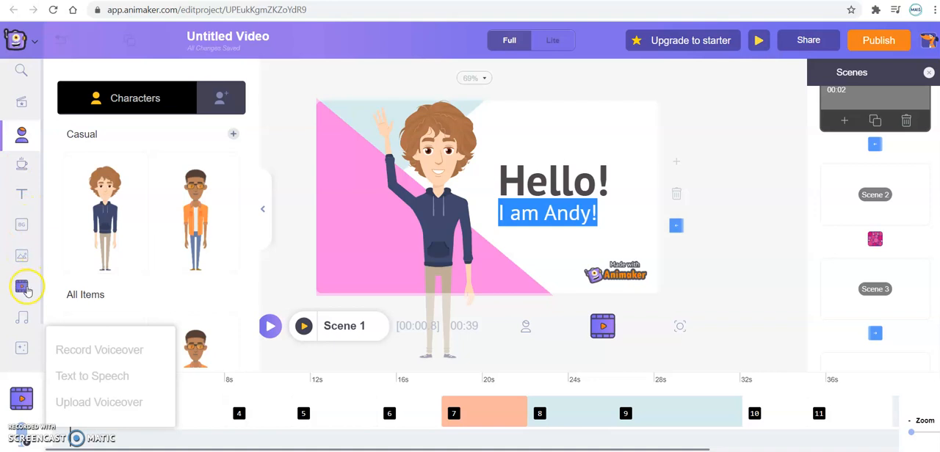
click(24, 317)
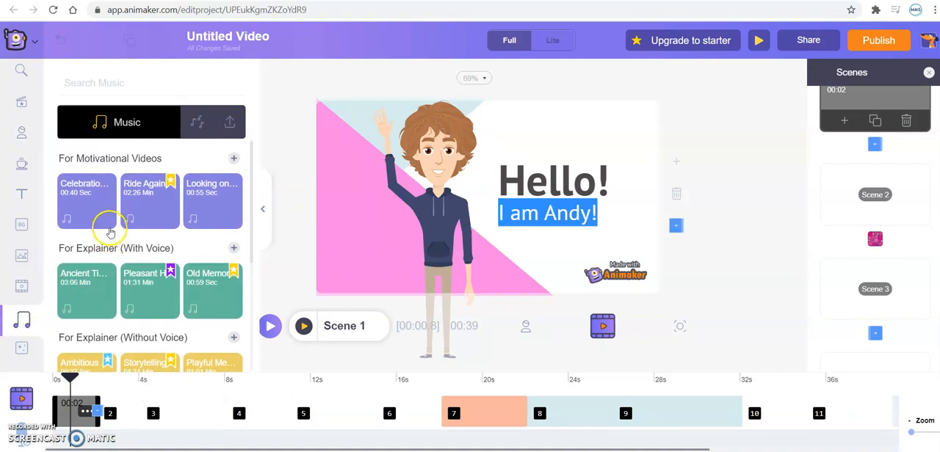
click(88, 291)
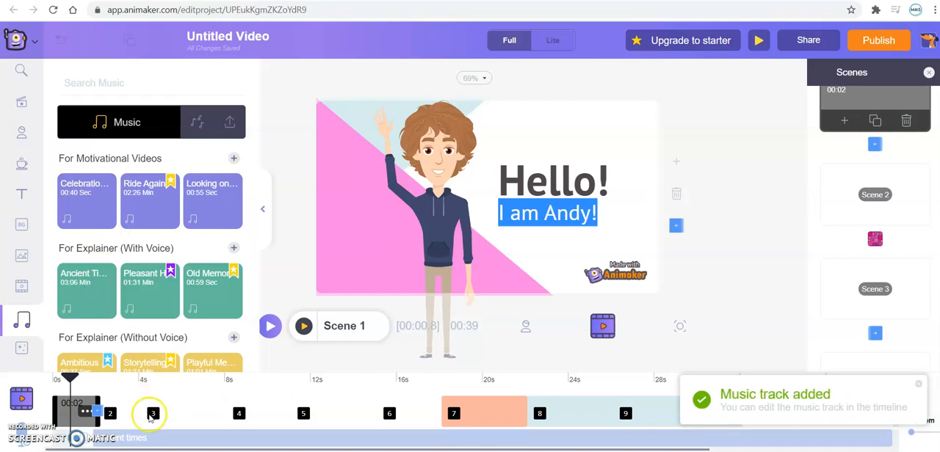
Step: Lower the volume of the Ancient times music track to about one fifth
click(153, 439)
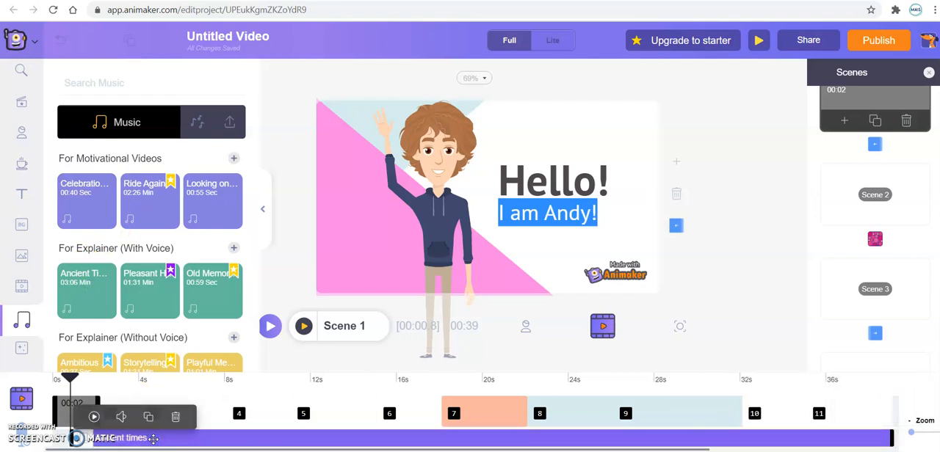
click(121, 416)
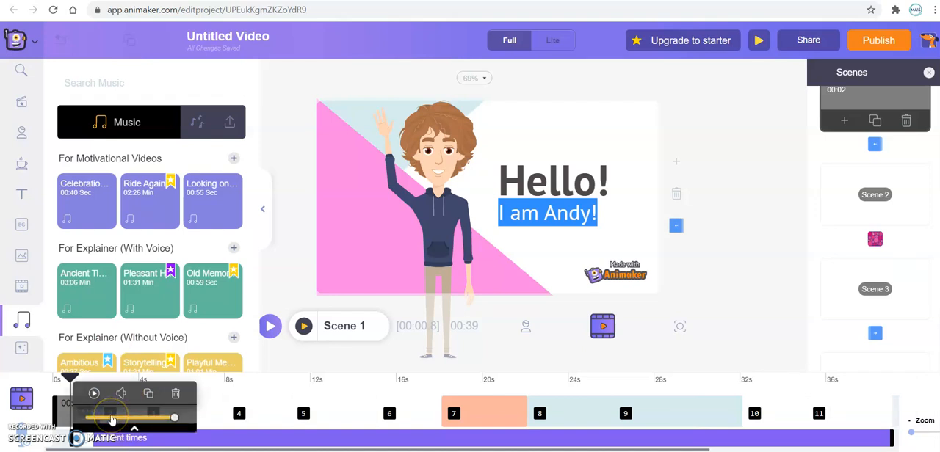
click(111, 419)
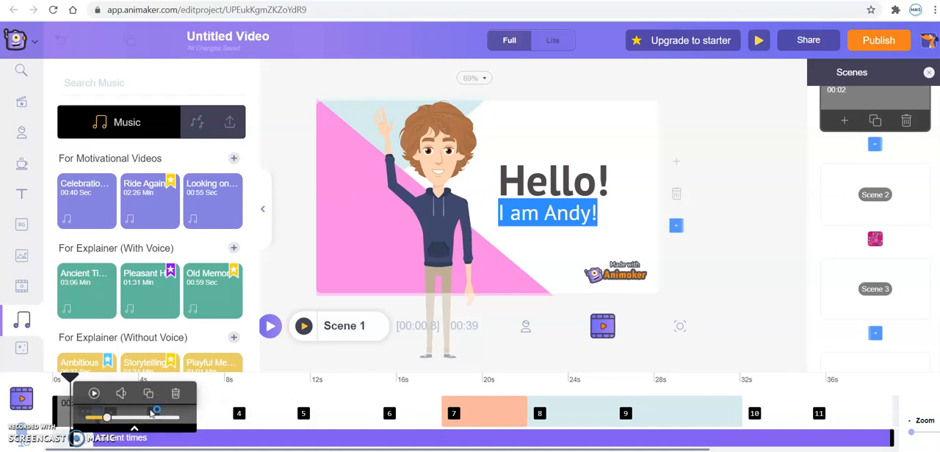
click(196, 437)
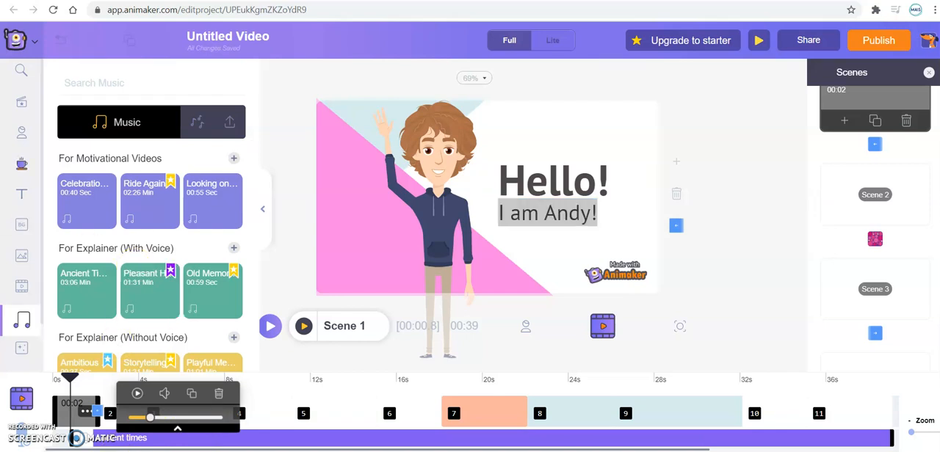
click(21, 104)
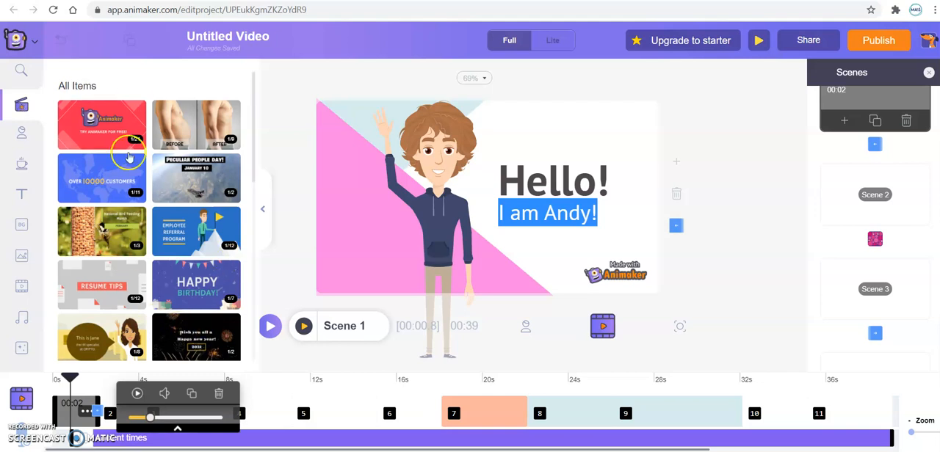
click(23, 135)
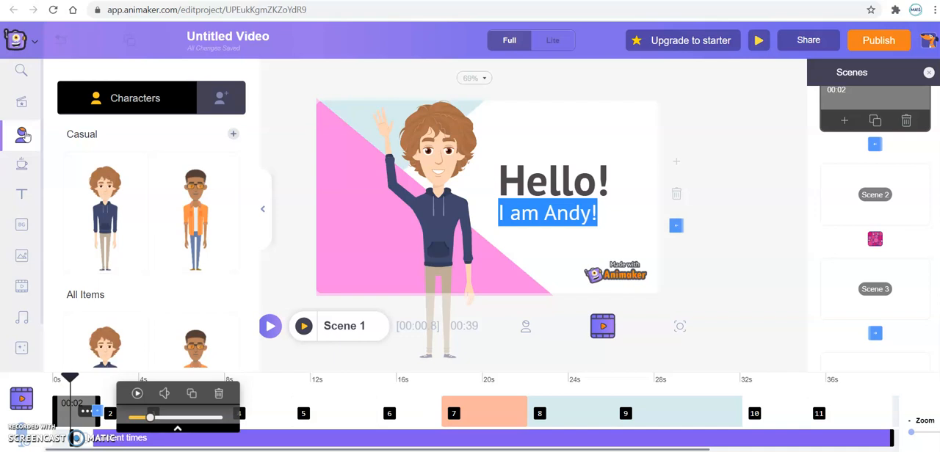
click(22, 166)
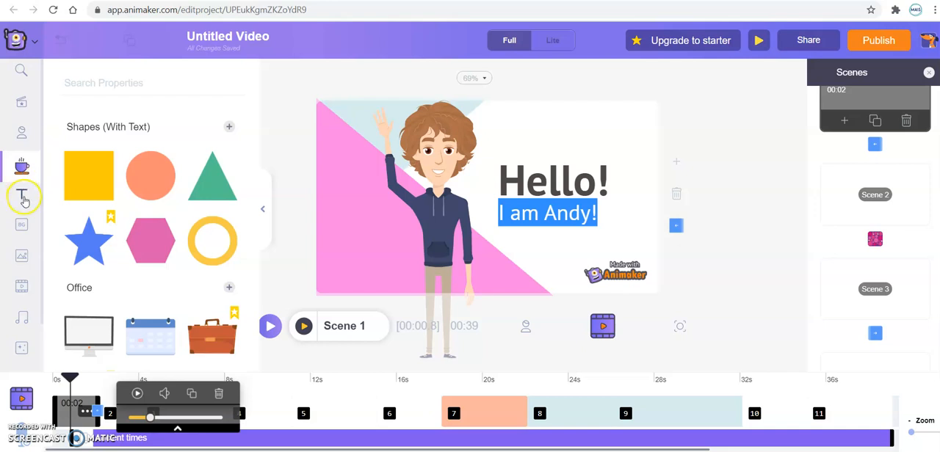
Step: Add The Home Coming text preset to Scene 1, place it above "Hello!" and delete the extra copy over the character
click(23, 198)
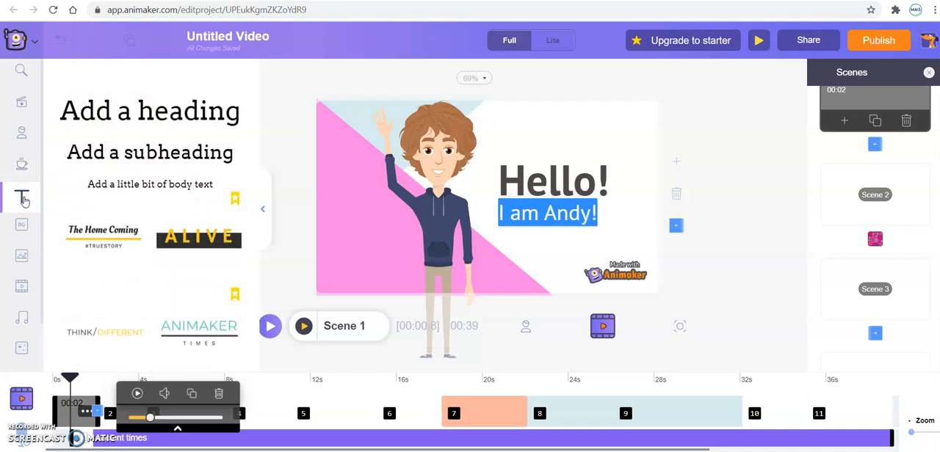
click(103, 233)
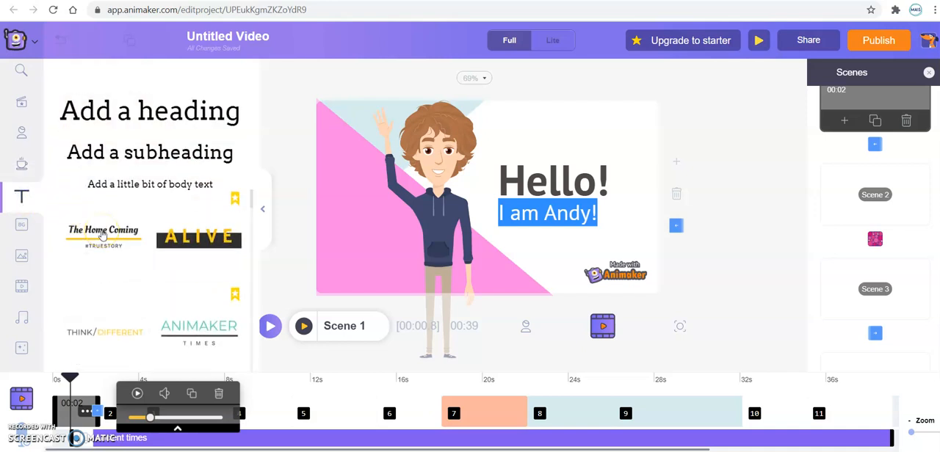
click(102, 235)
click(102, 240)
drag(439, 185, 505, 121)
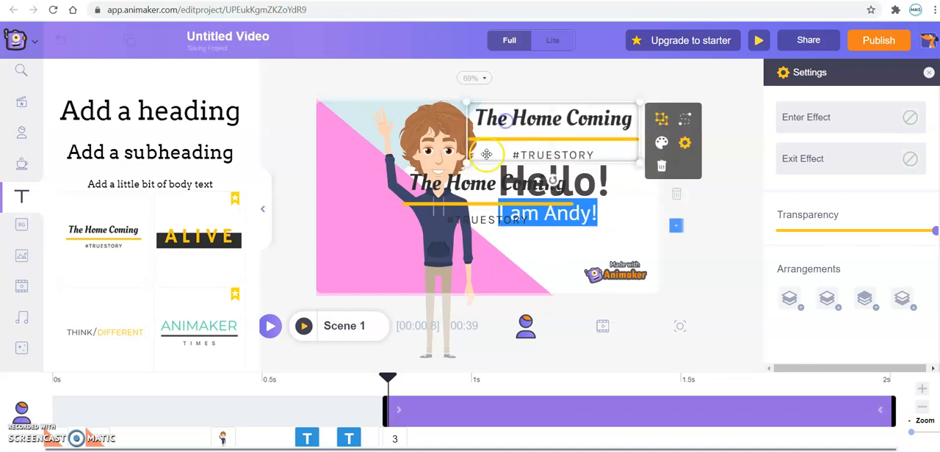
drag(471, 185, 434, 220)
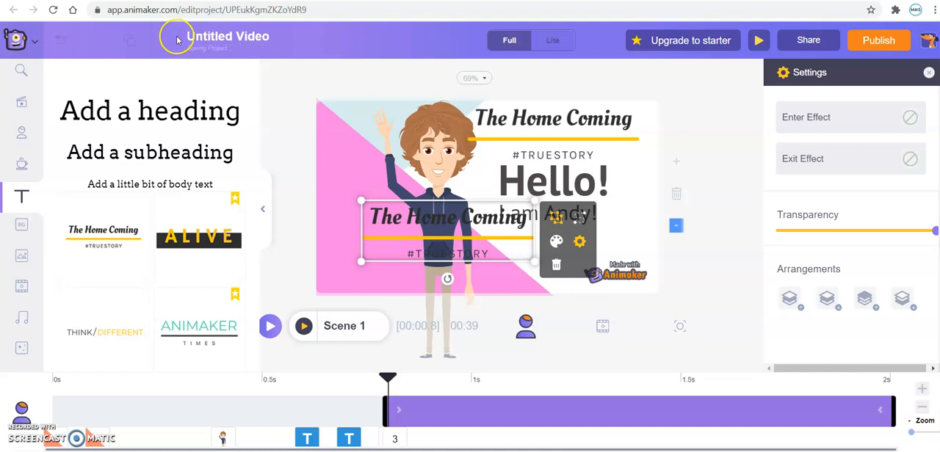
click(556, 266)
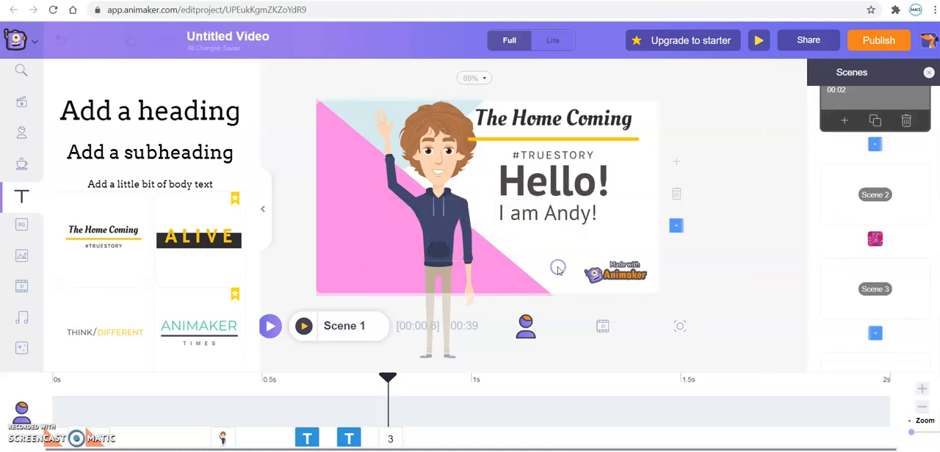
Step: Shift The Home Coming title slightly to the right above "Hello!" and undo the last edit
click(558, 123)
drag(563, 126, 558, 124)
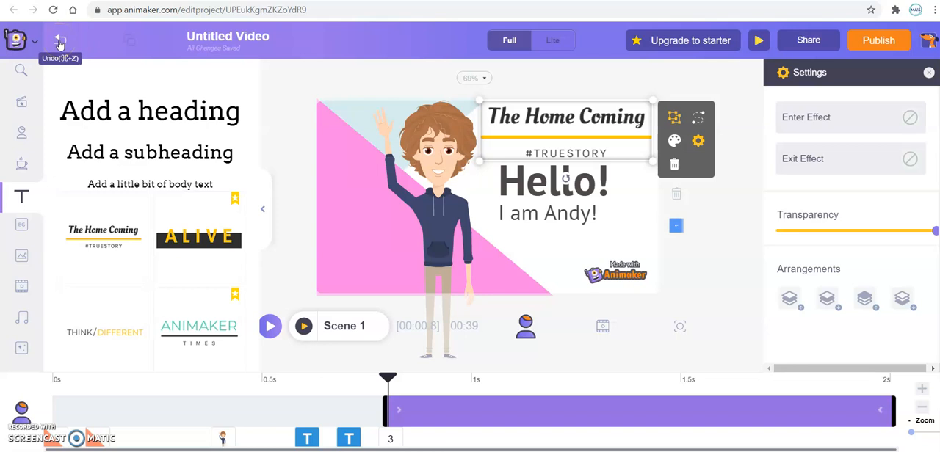
click(60, 42)
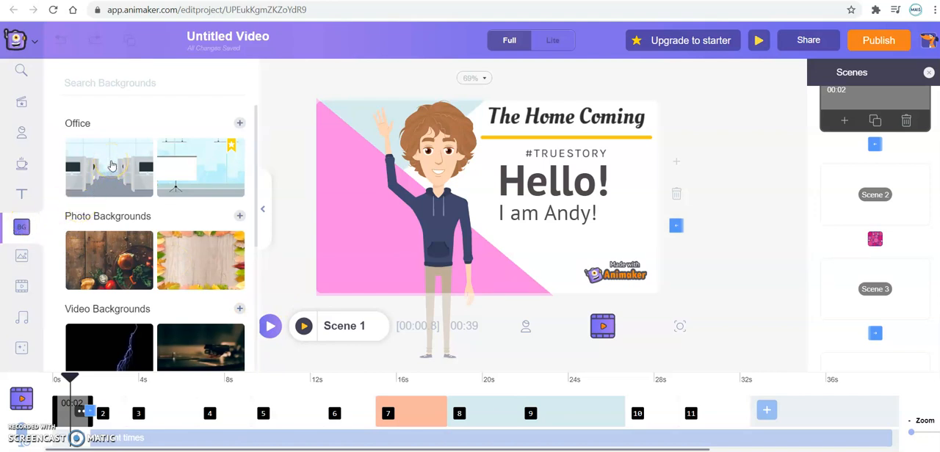
Step: Add the Time Lapse stock video of the clock over a blurred crowd as Scene 1's background
click(22, 257)
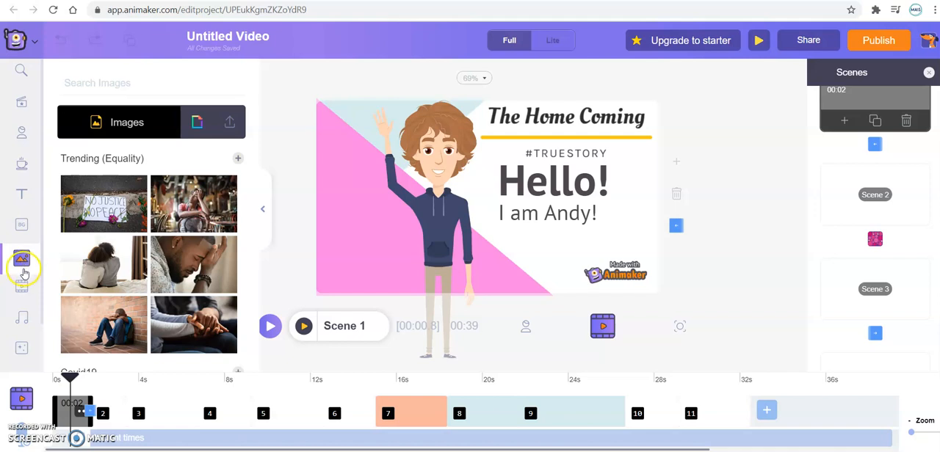
click(22, 287)
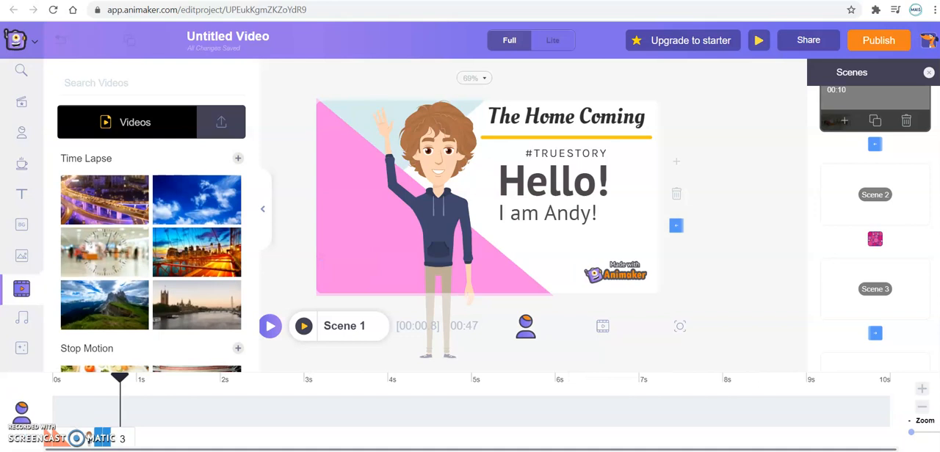
click(103, 265)
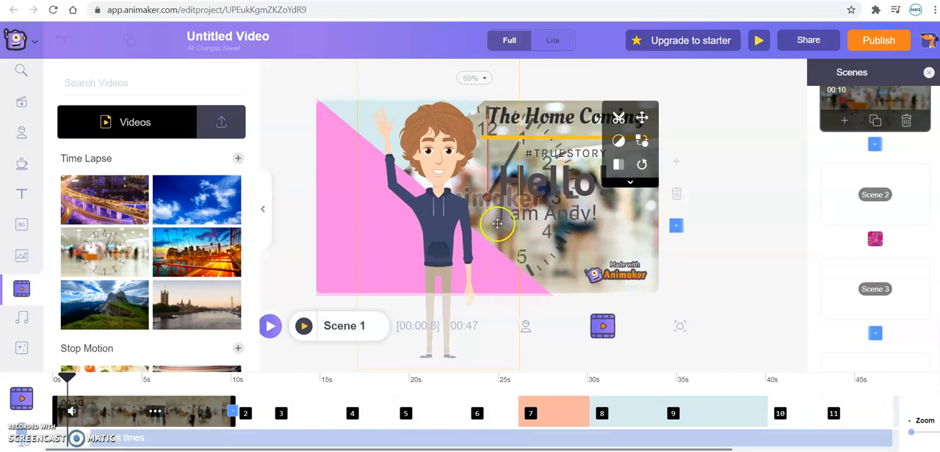
Step: Shrink the clock video to about a third of the scene's width, place it in the lower right of Scene 1 and apply the change
click(598, 157)
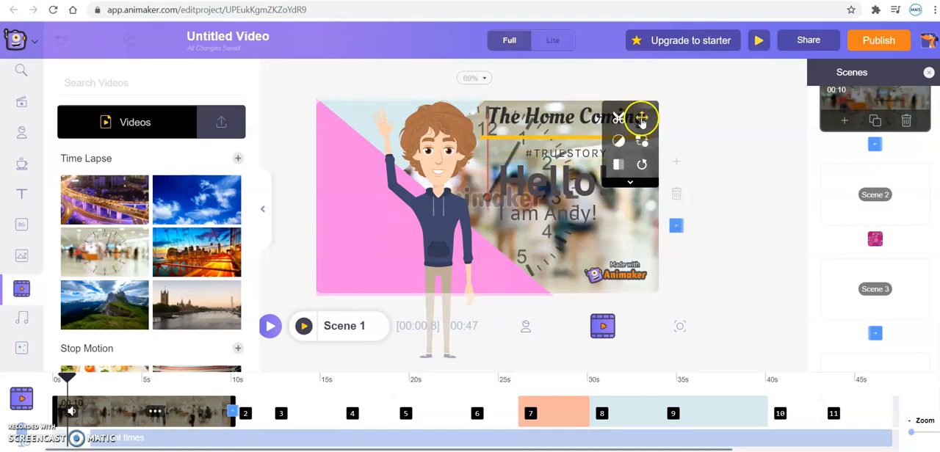
click(641, 118)
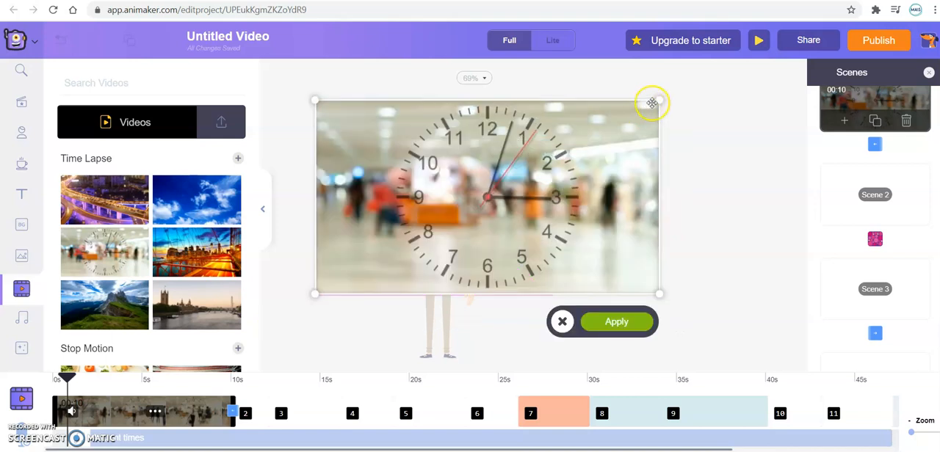
drag(316, 293, 646, 154)
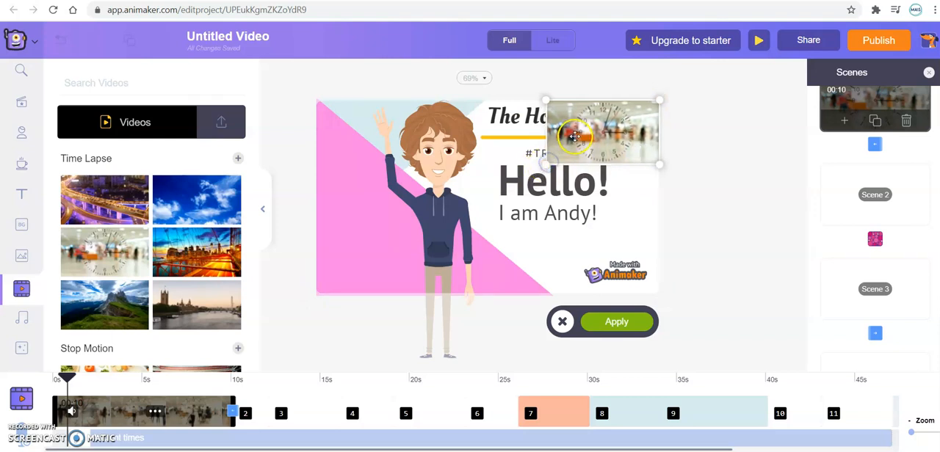
drag(591, 141, 576, 245)
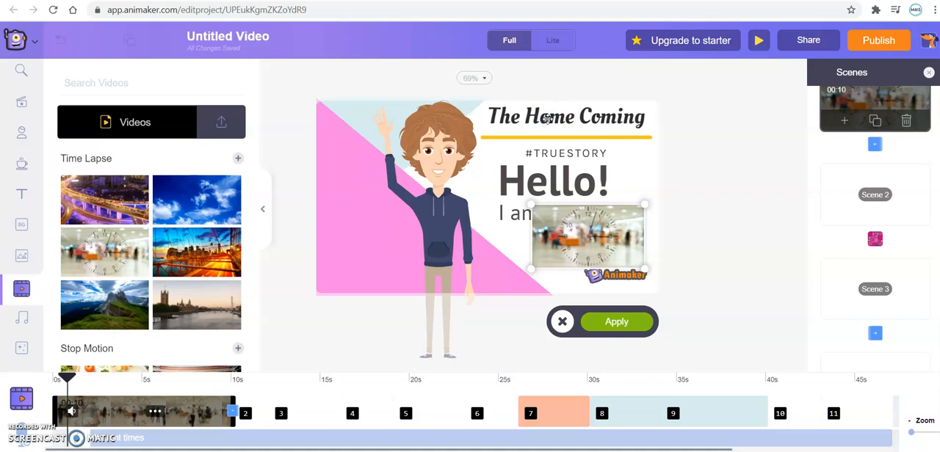
click(617, 322)
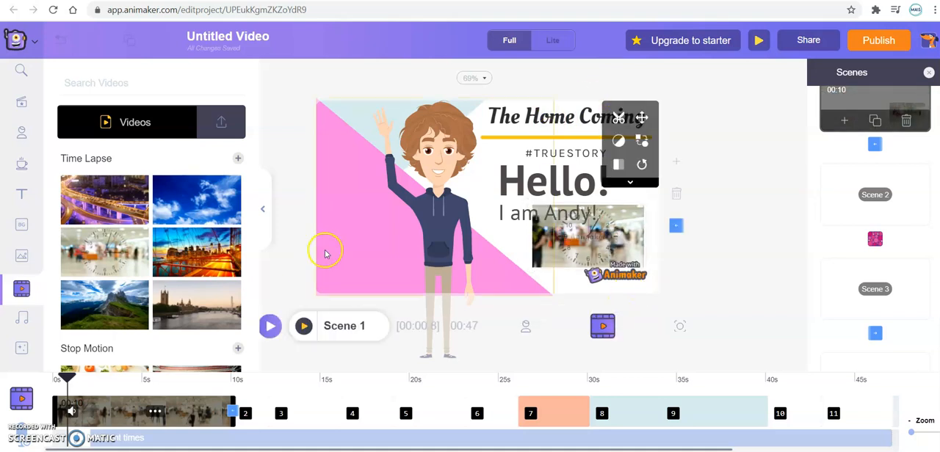
Step: Delete The Home Coming title with its #TRUESTORY line from Scene 1
double_click(560, 118)
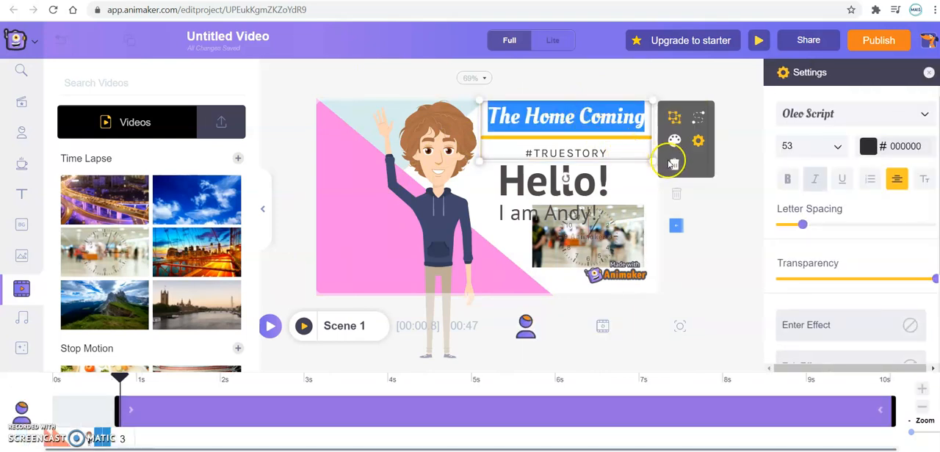
click(673, 164)
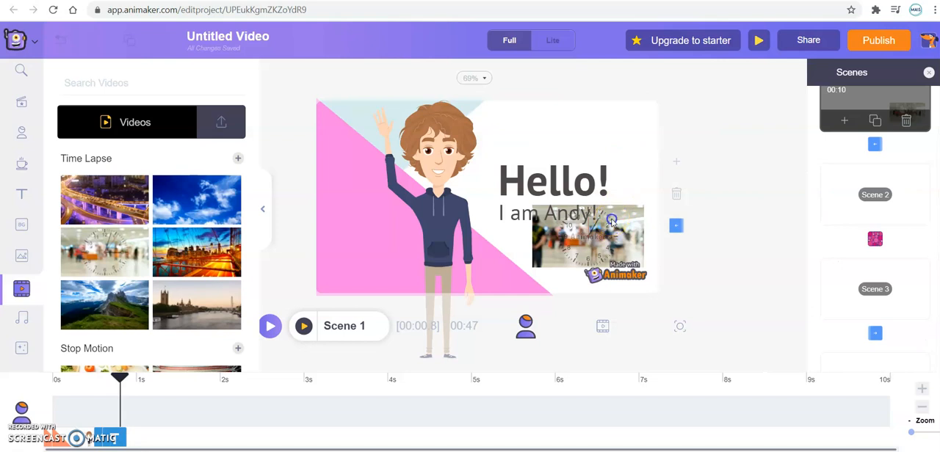
Step: Move the clock video in Scene 1 from the lower right to the area above the "Hello!" text
click(612, 221)
click(642, 116)
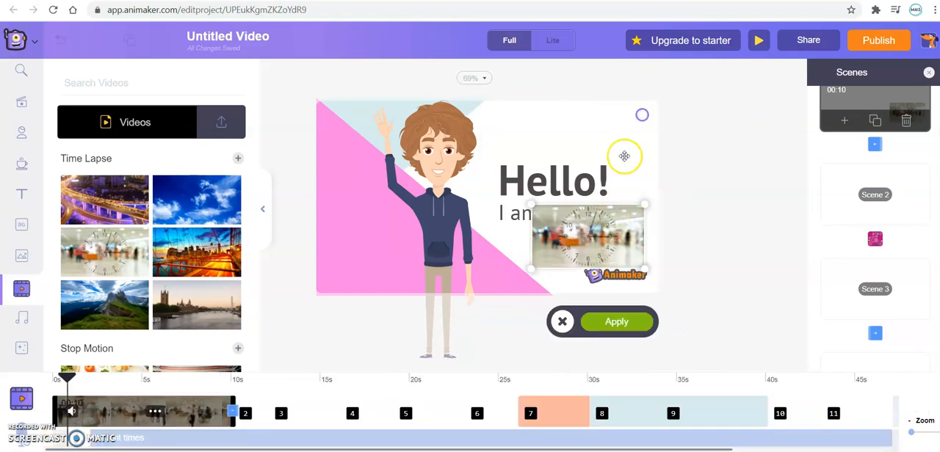
drag(608, 230, 593, 129)
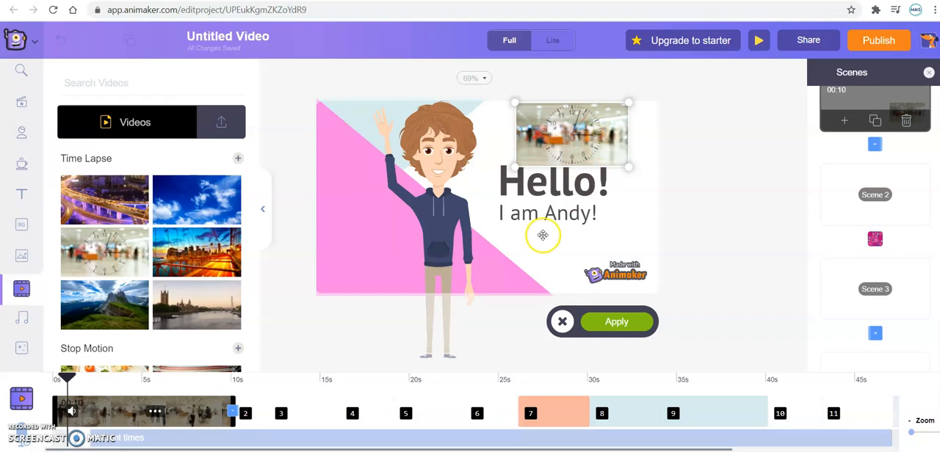
Step: Browse the music library and check its option for uploading custom audio
click(28, 316)
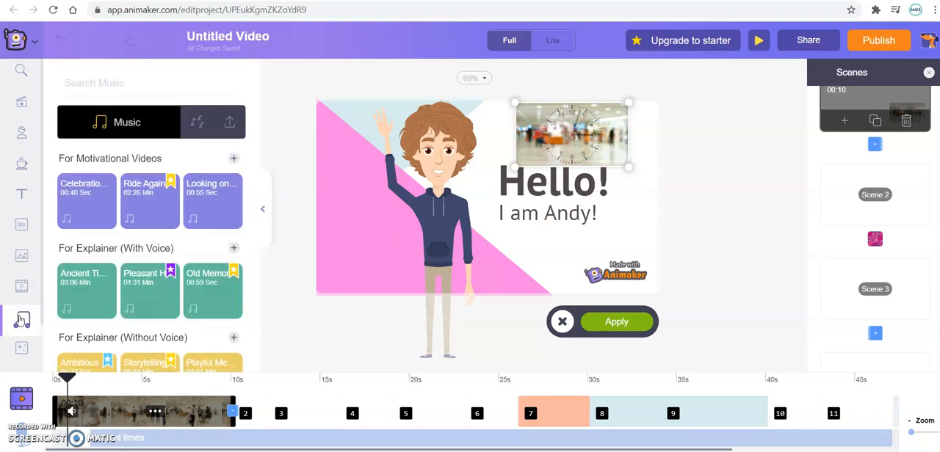
click(84, 261)
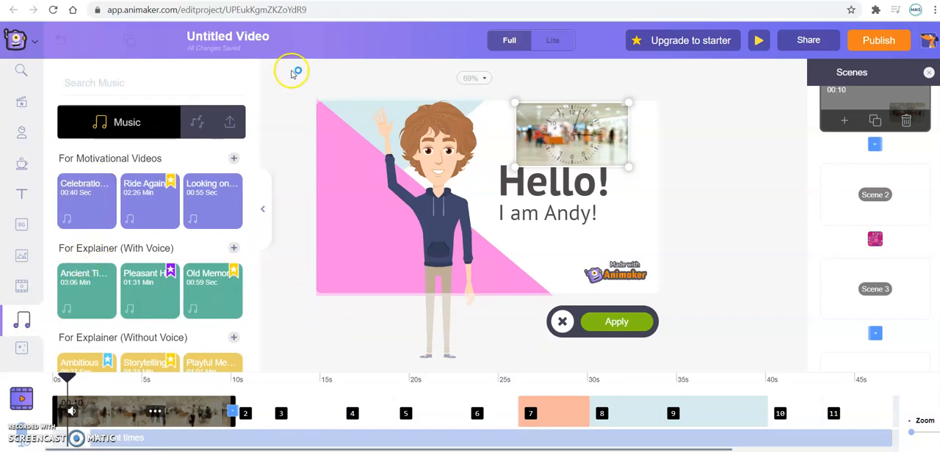
click(232, 122)
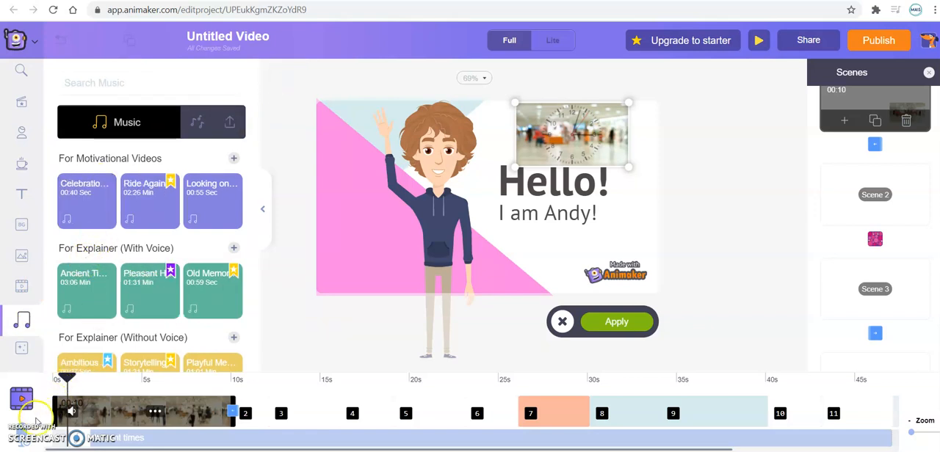
Step: Add a blank scene after Scene 1 and place the balloon crowd effect on it
click(20, 354)
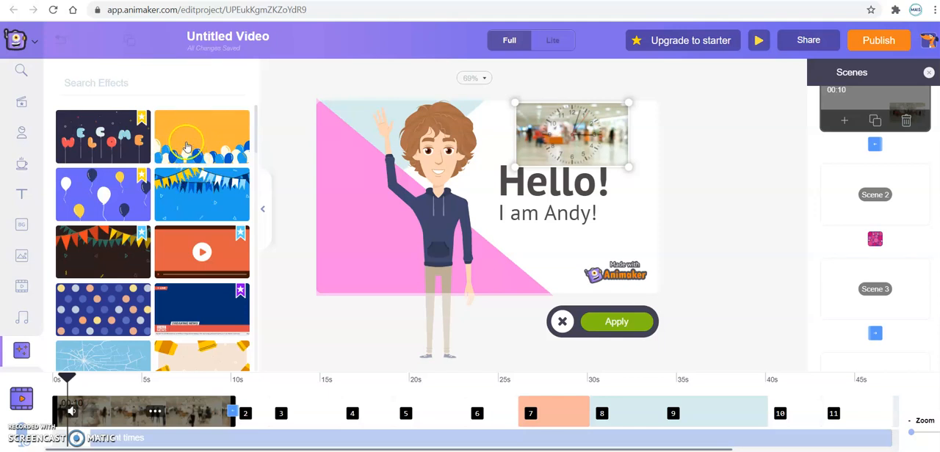
click(844, 121)
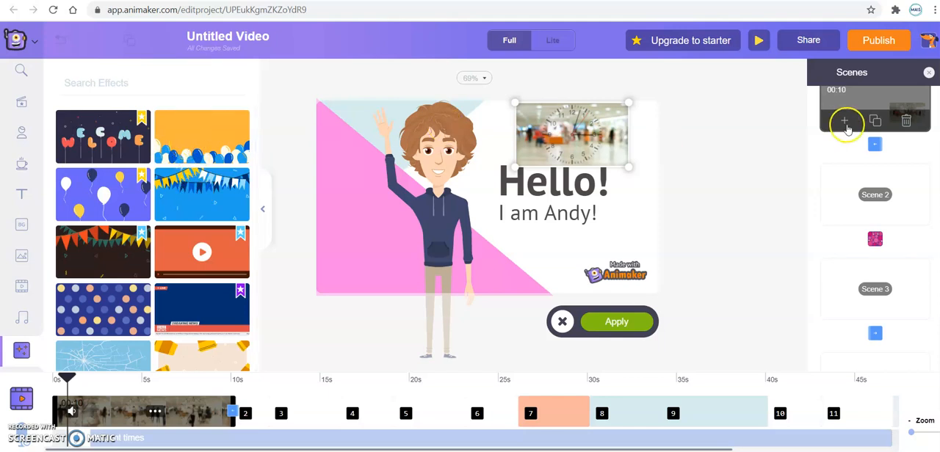
click(473, 182)
click(228, 141)
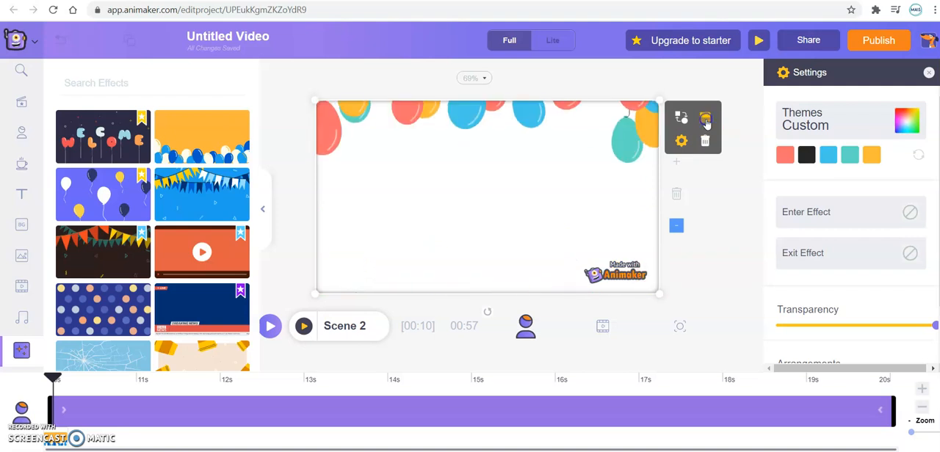
Step: Swap Scene 2's balloon effect for the red, orange and green bunting, apply it and flip it to hang from the upper edge
click(680, 119)
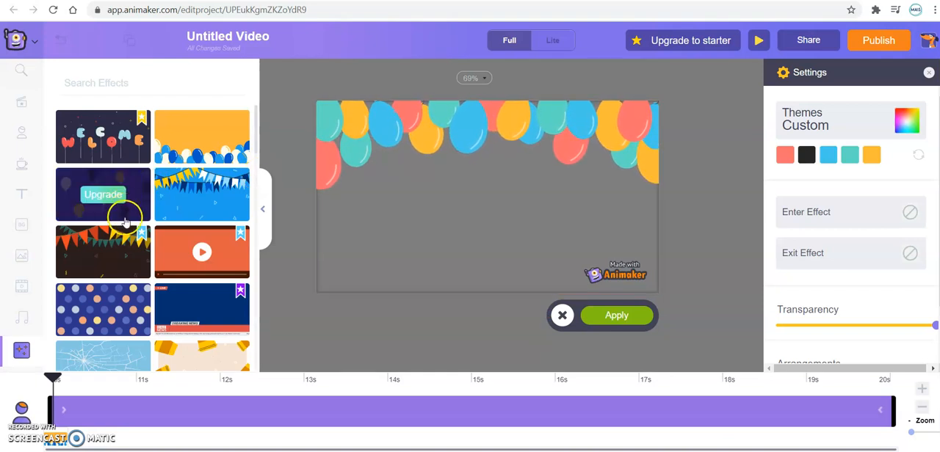
click(110, 314)
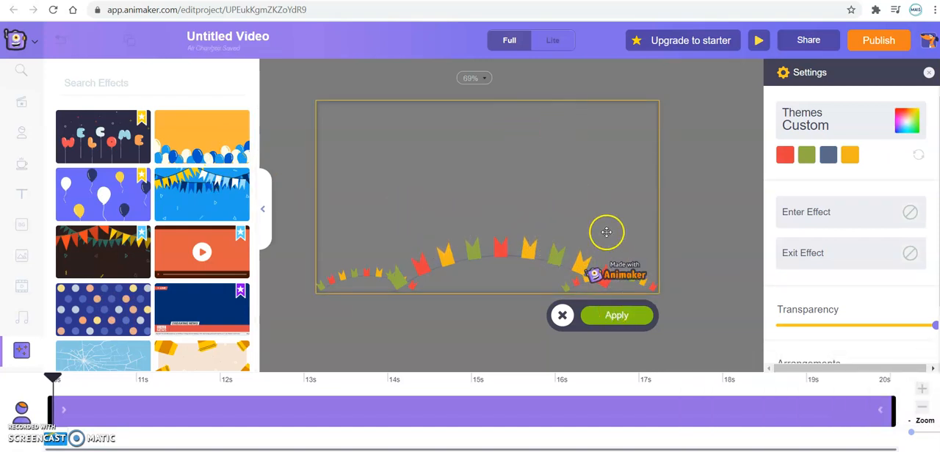
click(609, 316)
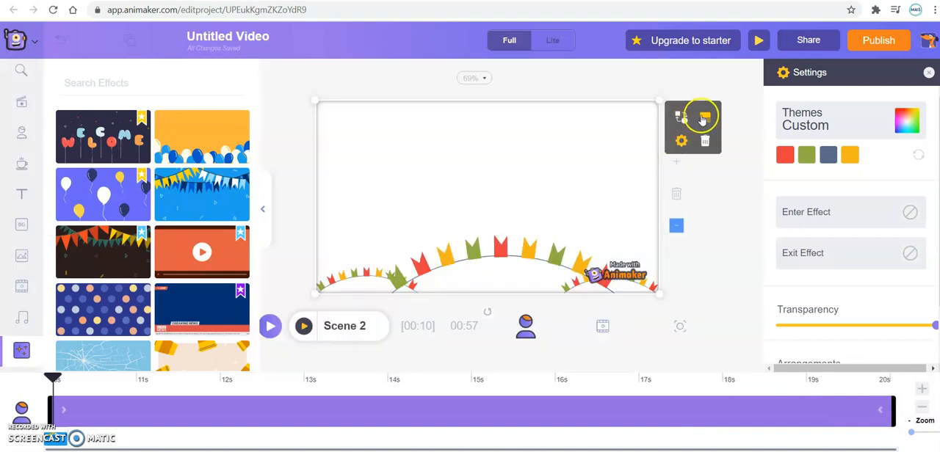
click(702, 118)
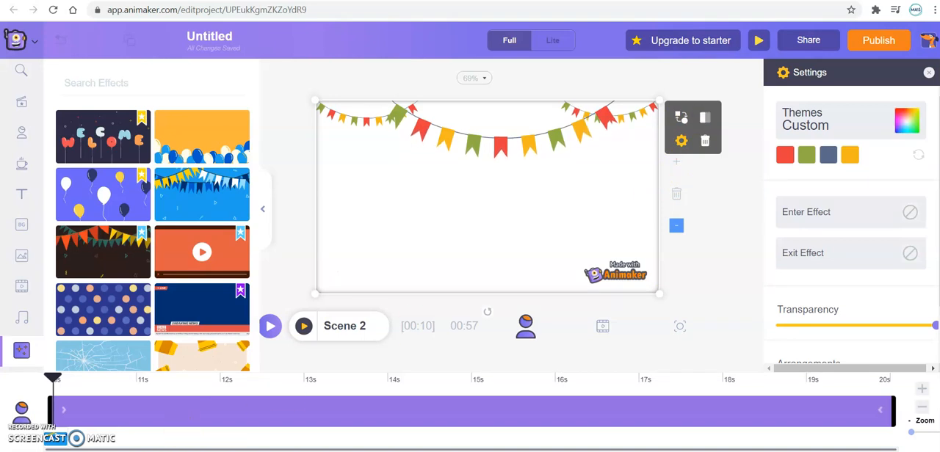
Step: Rename the project as Animaker Sample
click(219, 37)
click(242, 36)
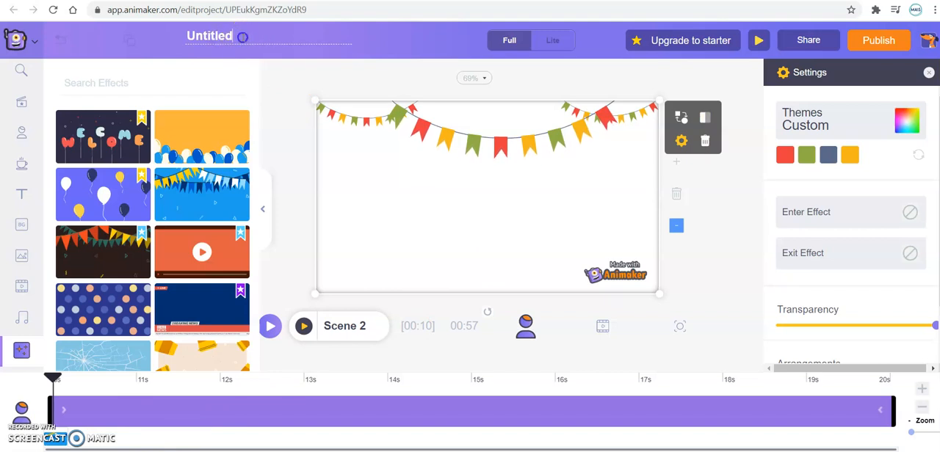
key(BackSpace)
key(BackSpace)
key(BackSpace)
key(BackSpace)
key(BackSpace)
key(BackSpace)
key(BackSpace)
text(Animaker Sample)
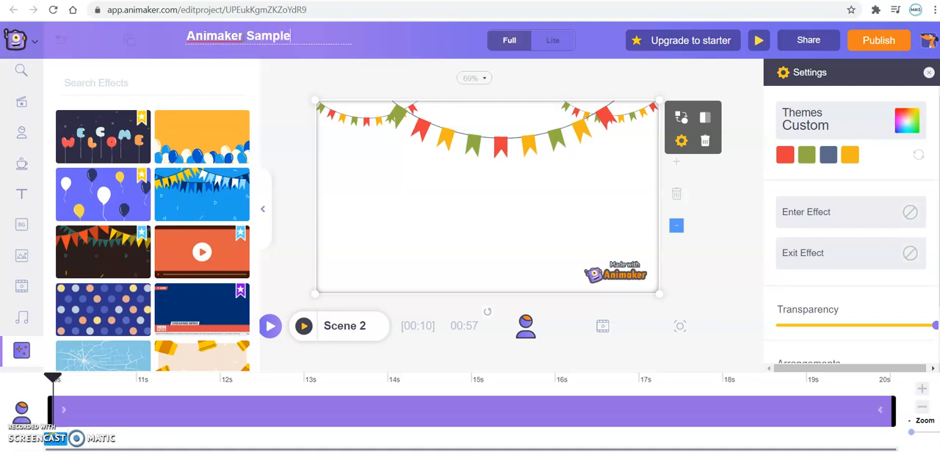
key(Return)
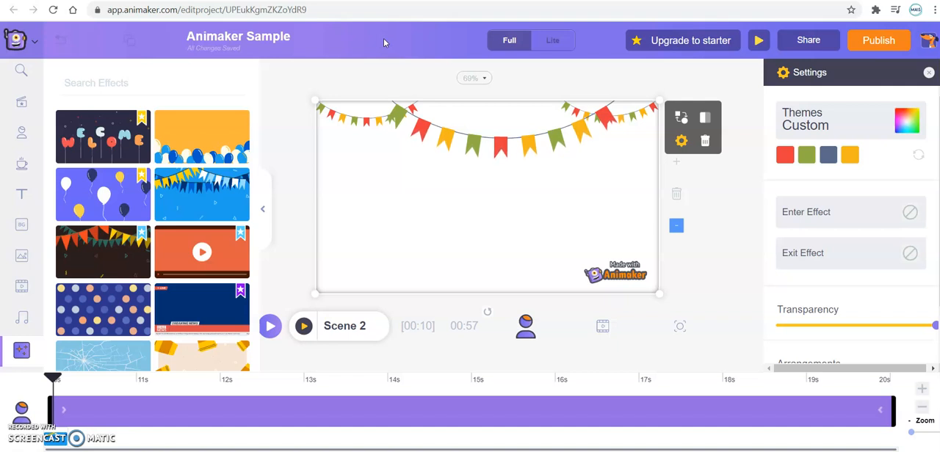
Step: Look through the publishing options and copy the video's view link for sharing
click(878, 42)
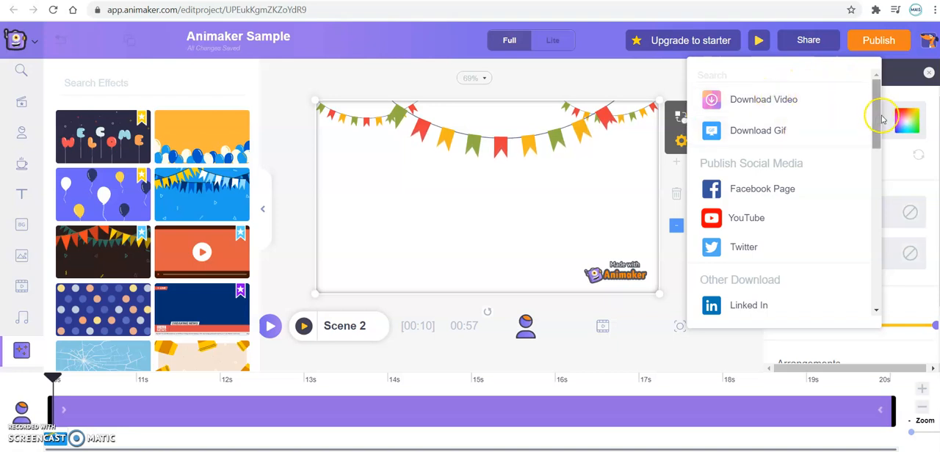
drag(877, 117, 592, 231)
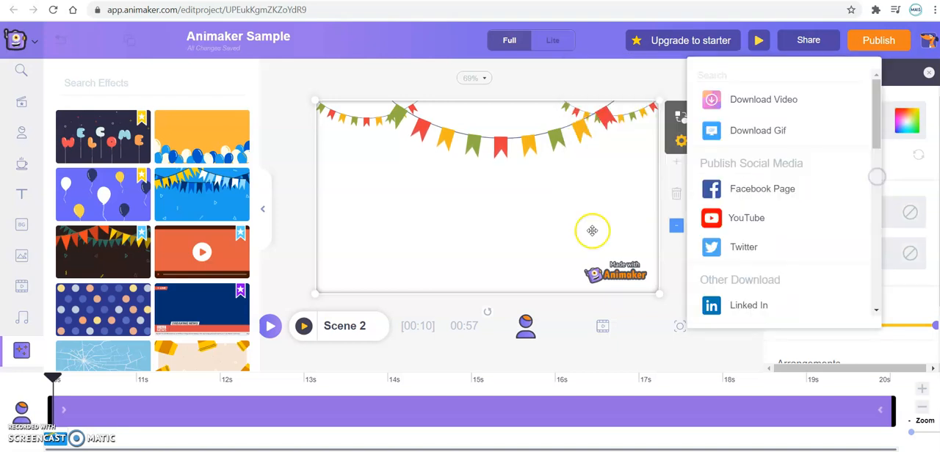
click(809, 41)
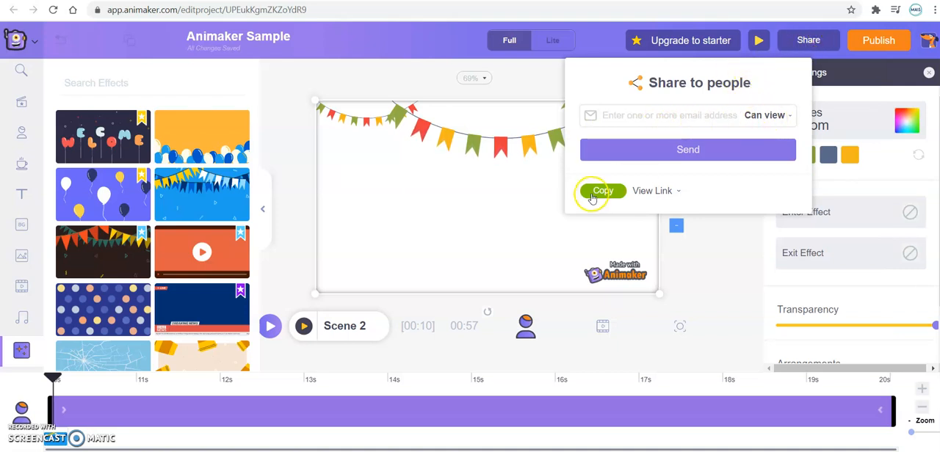
click(603, 191)
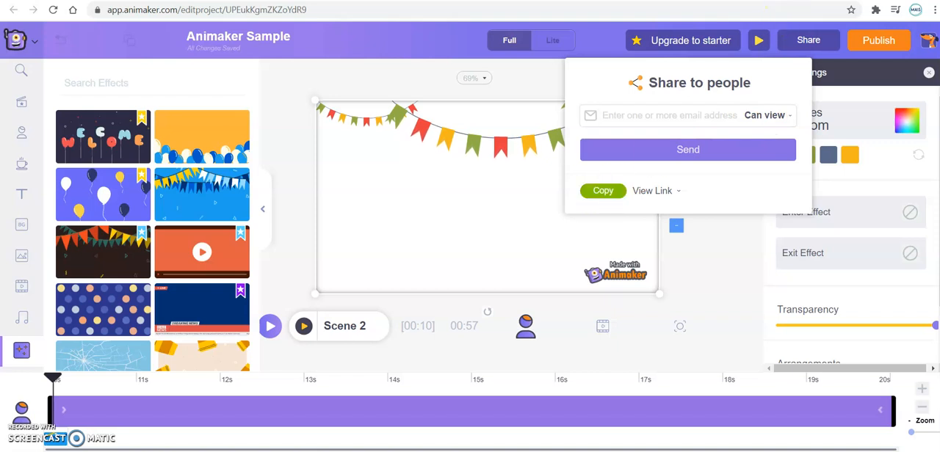
Step: Open the copied view link in a new browser tab to preview the shared video
key(ctrl+t)
text(https://app.animaker.com/animo/UPEukKgmZKZoYdR9/)
key(Return)
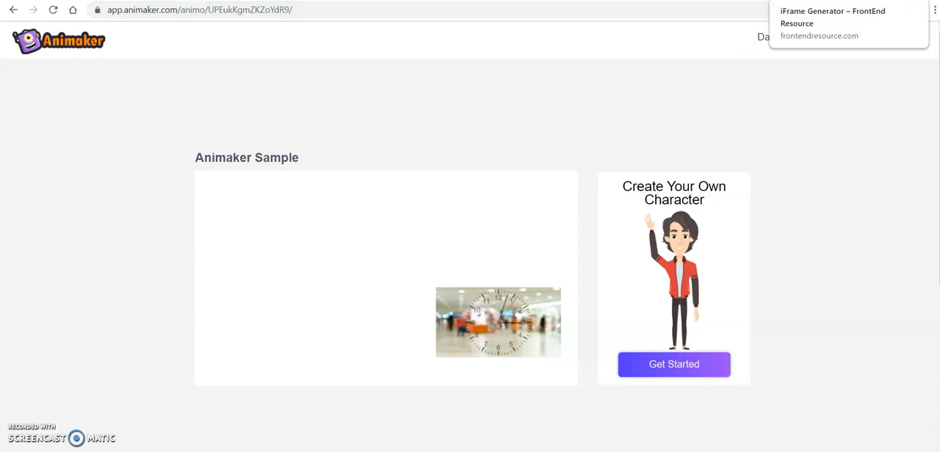
Step: Switch to the FrontEnd Resource iFrame Generator, enter the copied video link as the iFrame URL and generate the embed code
click(822, 0)
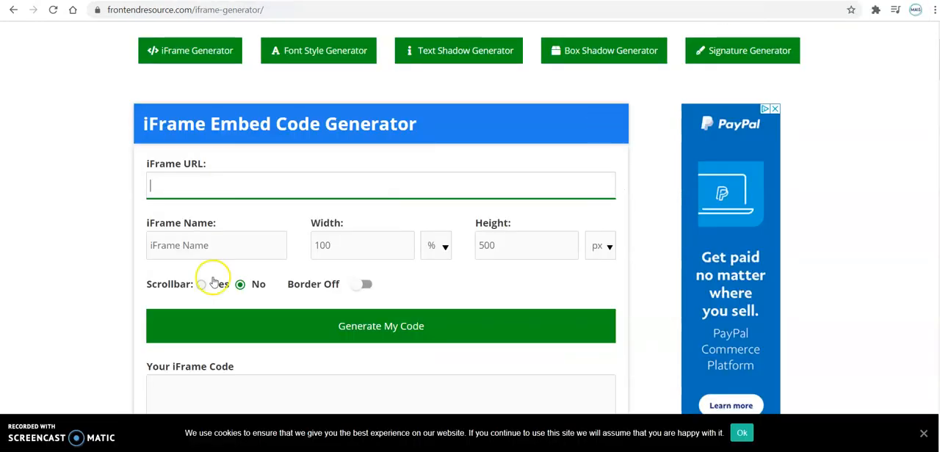
text(https://app.animaker.com/animo/UPEukKgmZKZoYdR9/)
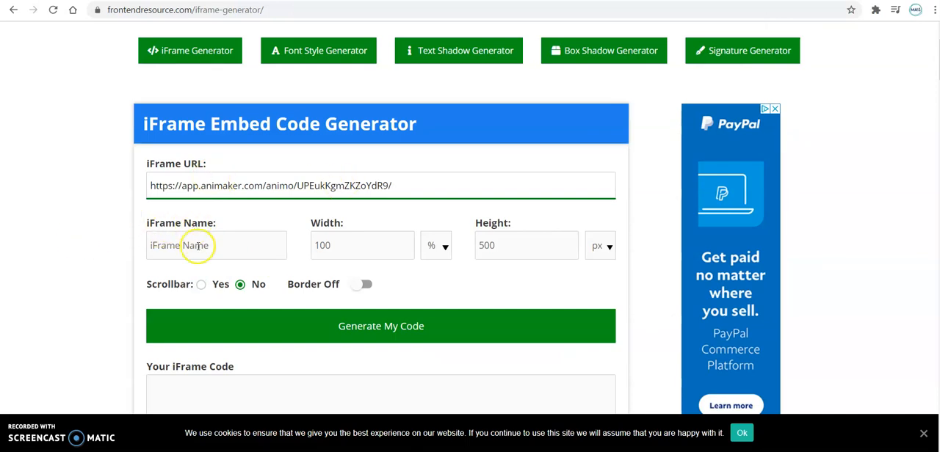
click(290, 327)
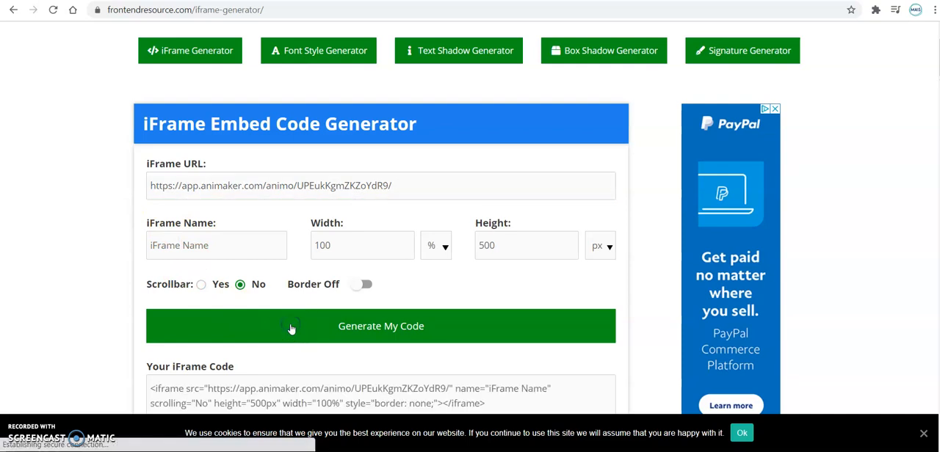